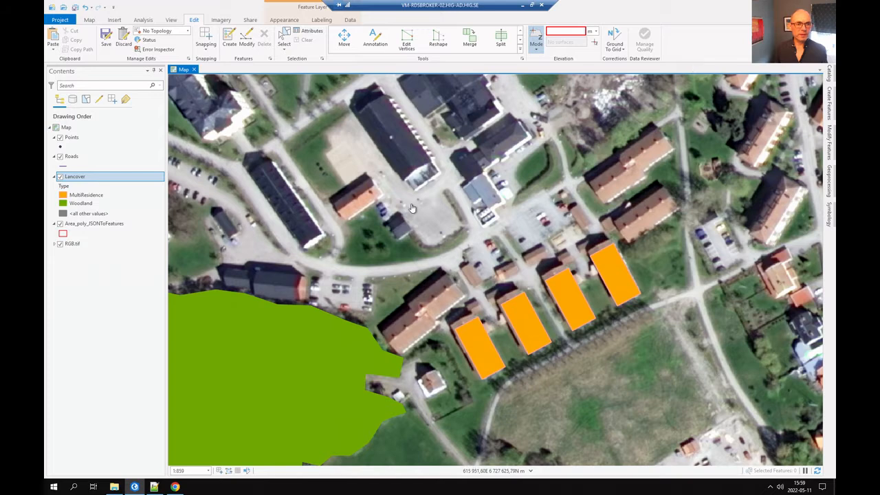
# Consult the Roads section of the Introduction to ArcGIS Pro document in Chrome and return to the ArcGIS Pro map.
pyautogui.click(84, 158)
pyautogui.hotkey('alt', 'Tab')
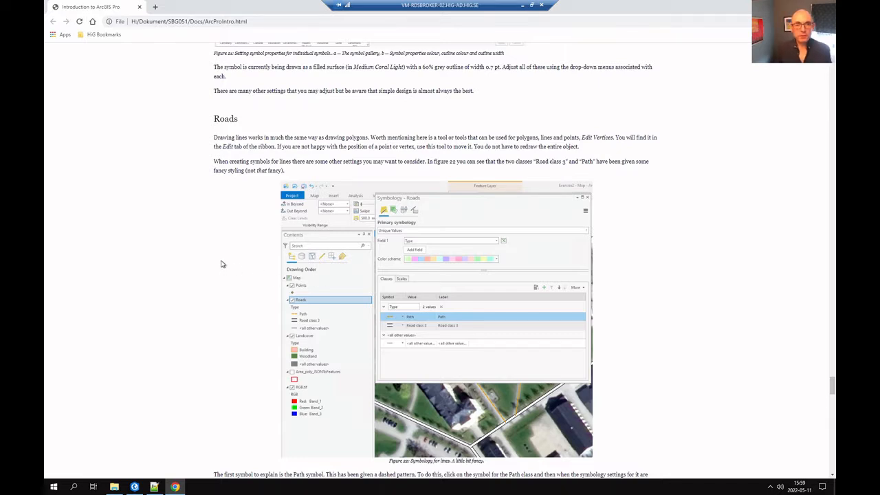
pyautogui.scroll(-1, 219, 262)
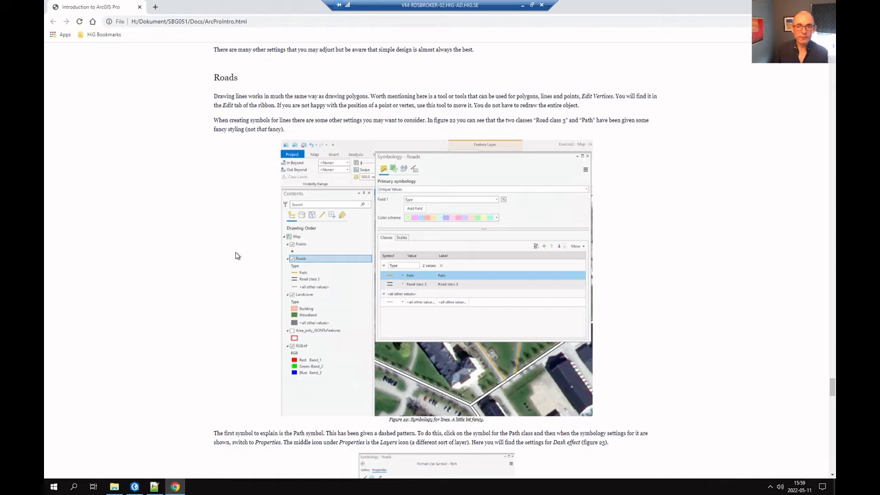
pyautogui.hotkey('alt', 'Tab')
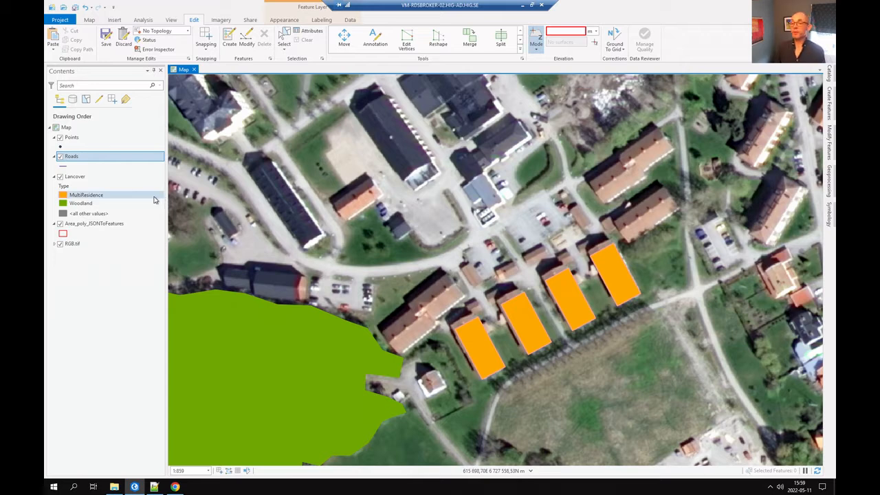
# Activate the Roads feature template and set its Type attribute for new features to Minor Road.
pyautogui.click(104, 158)
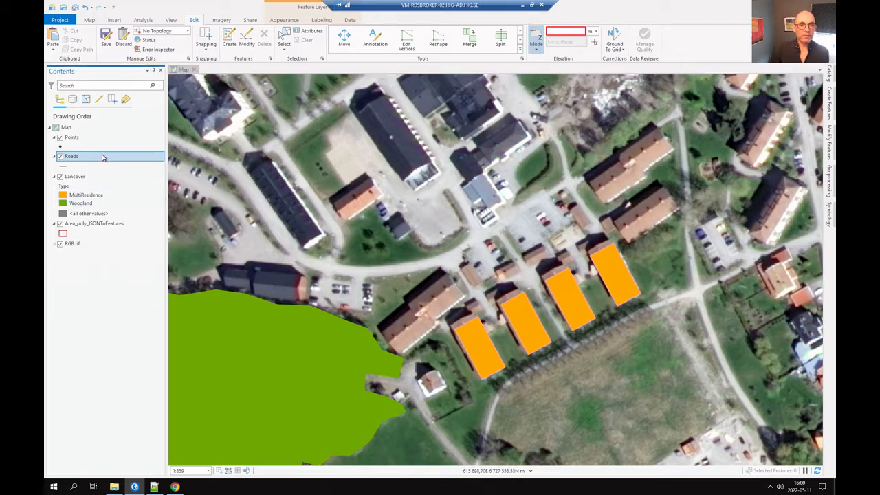
pyautogui.click(230, 41)
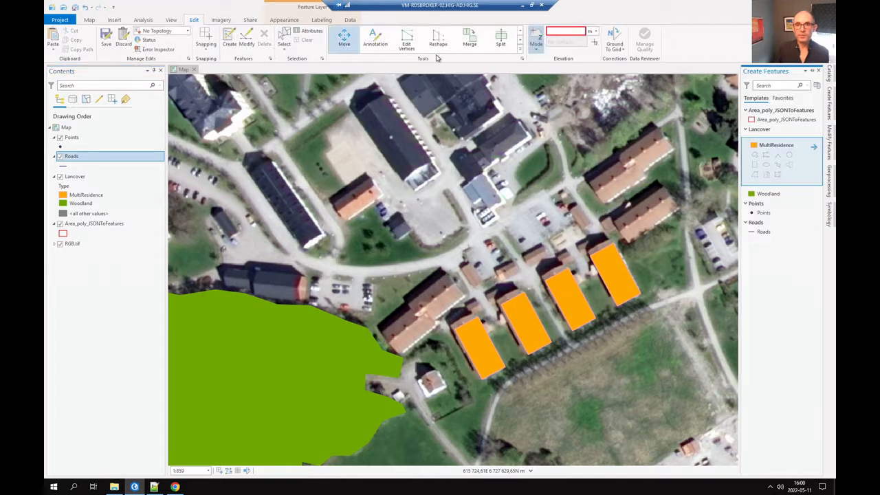
pyautogui.click(774, 233)
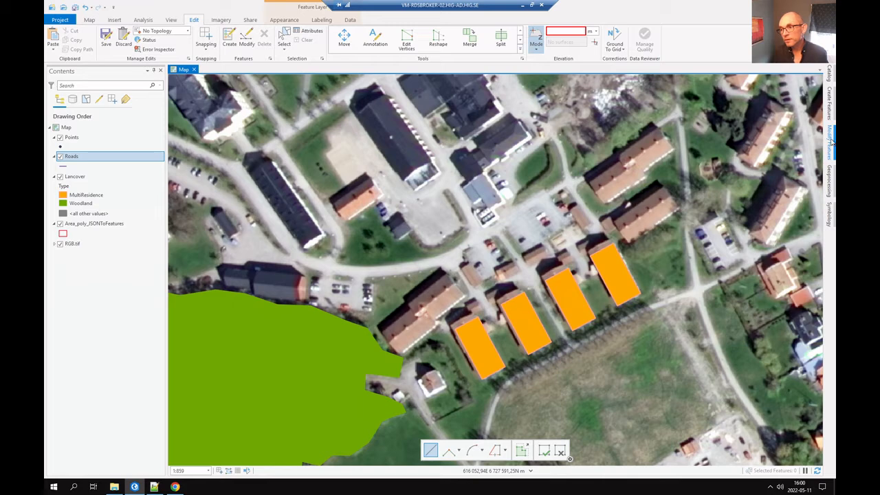
pyautogui.click(833, 115)
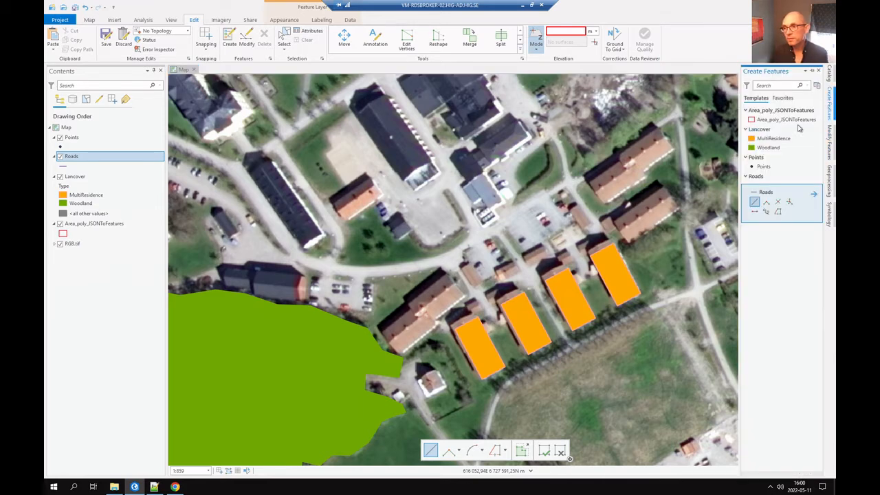
pyautogui.click(814, 196)
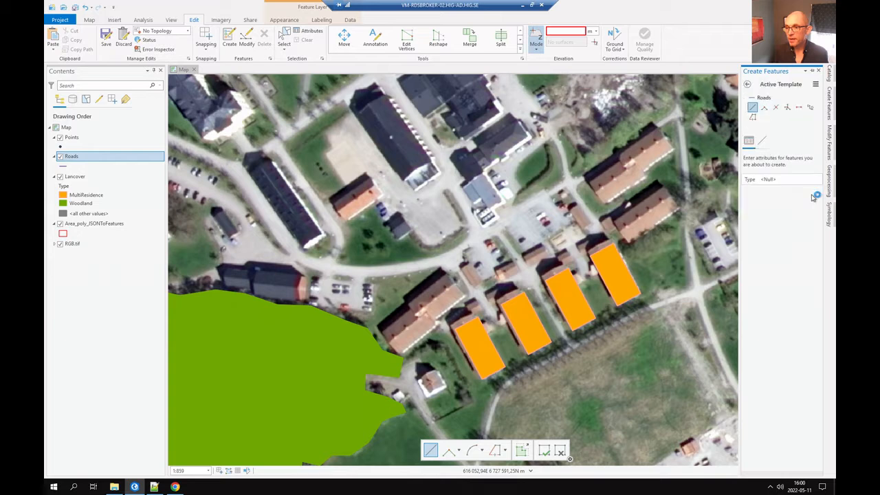
pyautogui.click(772, 179)
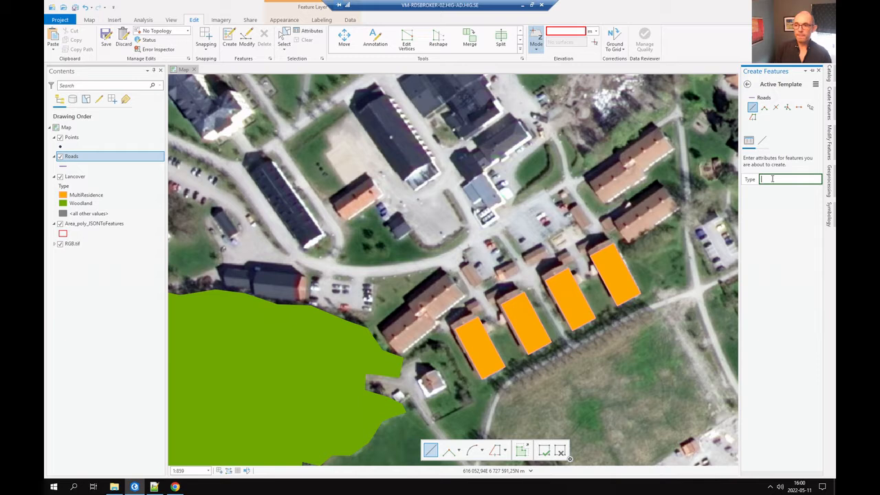
pyautogui.write('Mimi')
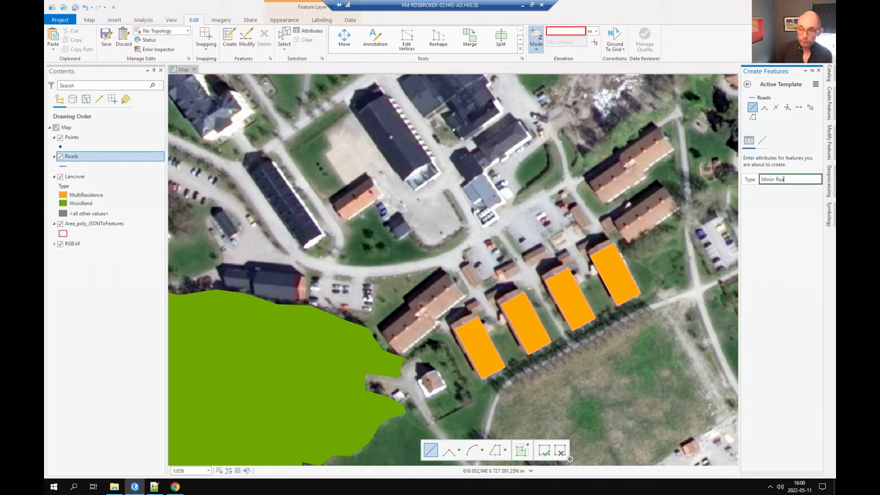
pyautogui.write('r Road')
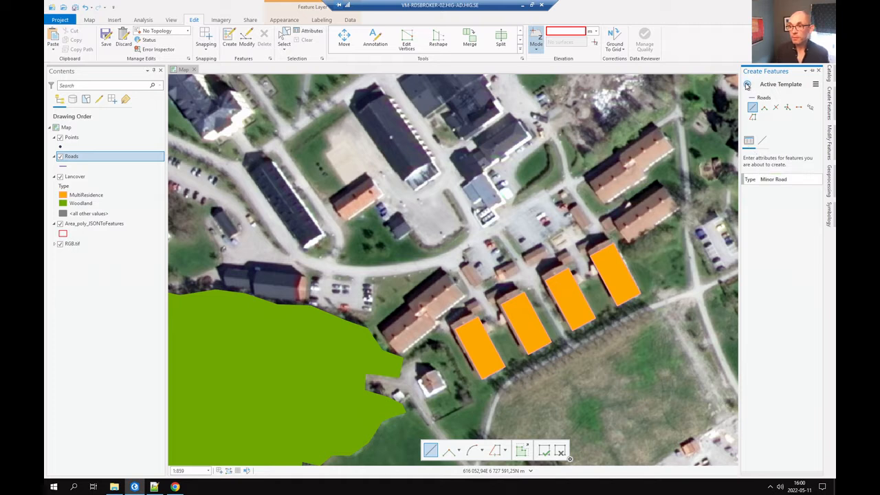
pyautogui.click(747, 84)
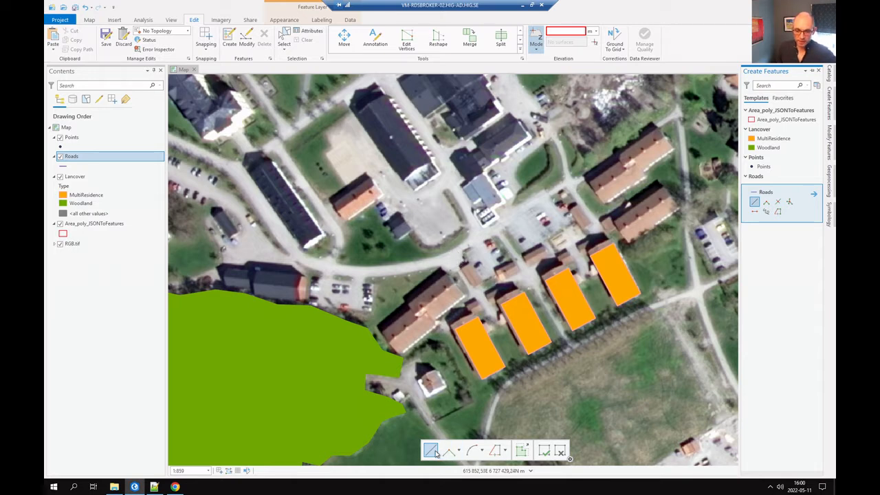
# Digitize the minor road as a line from near the orange buildings, around the bend and northwest to the junction beyond the red area boundary.
pyautogui.click(482, 452)
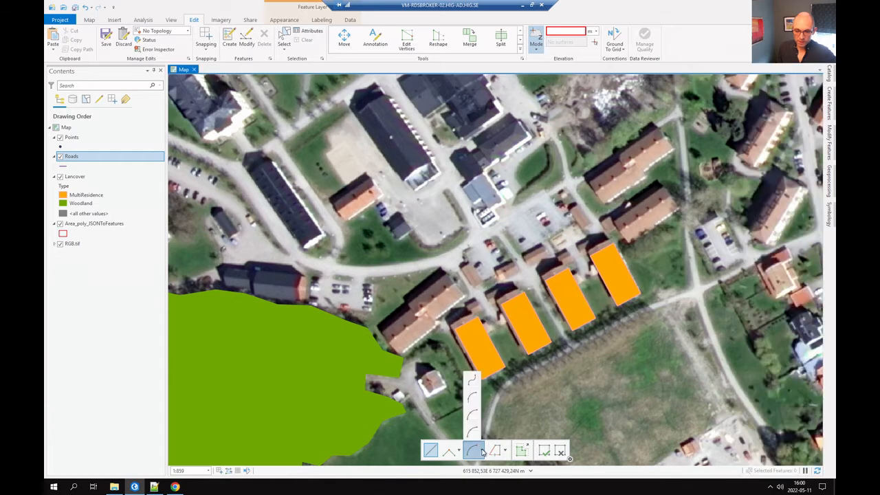
pyautogui.click(483, 452)
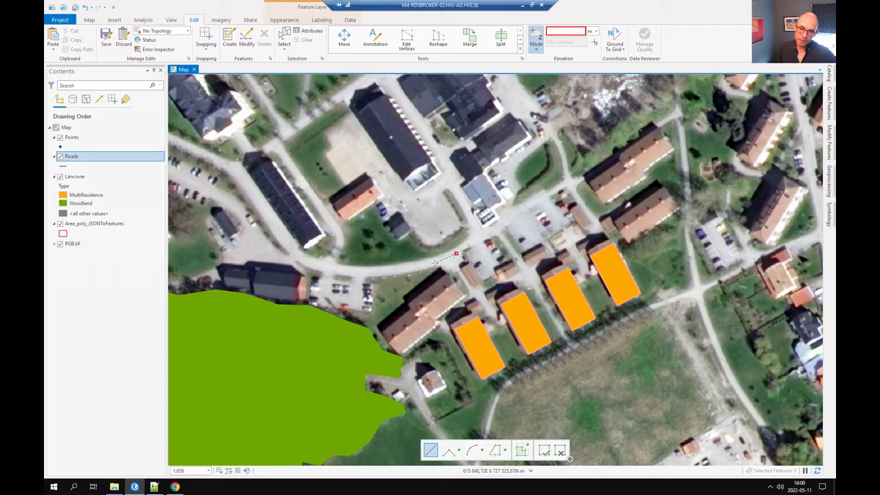
pyautogui.click(383, 270)
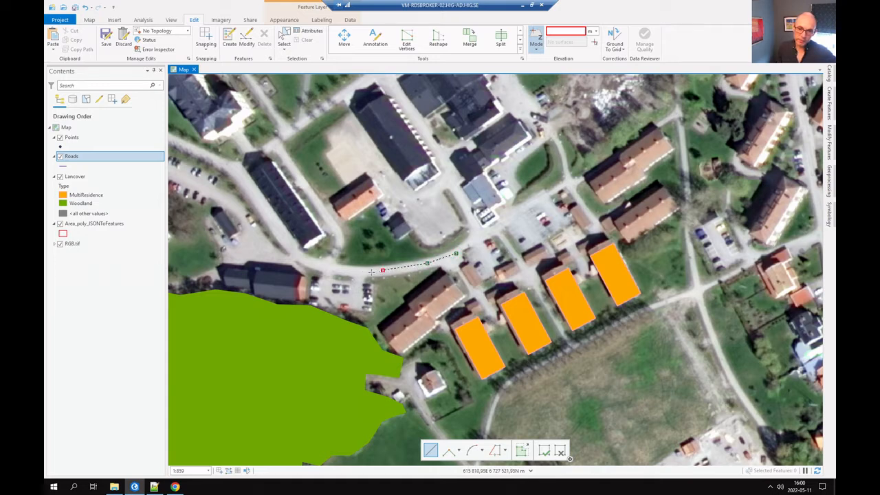
pyautogui.click(347, 270)
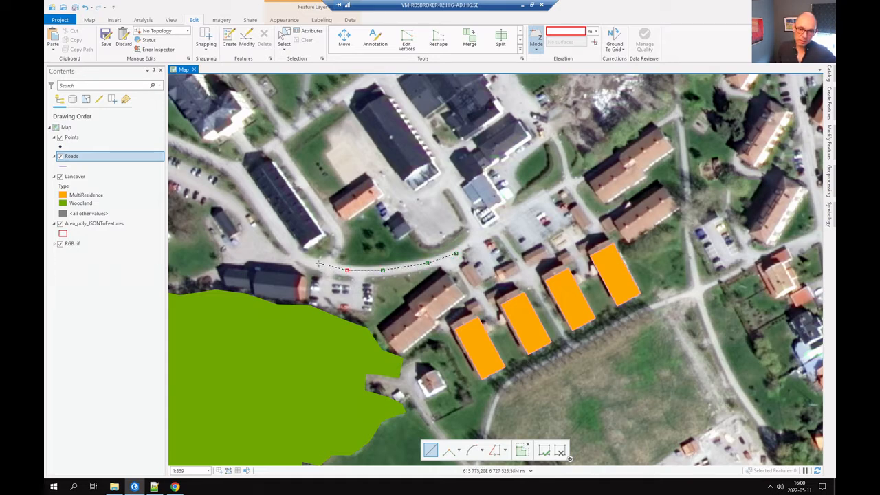
pyautogui.click(297, 254)
pyautogui.click(239, 172)
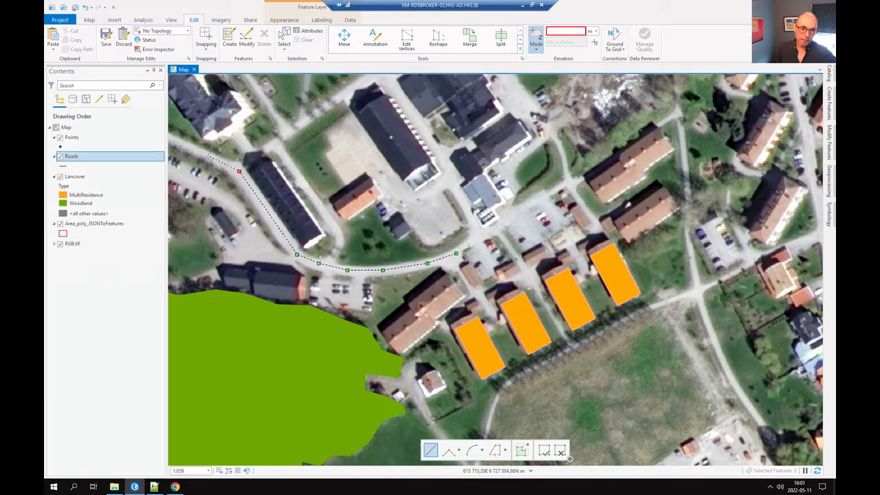
pyautogui.press('Left')
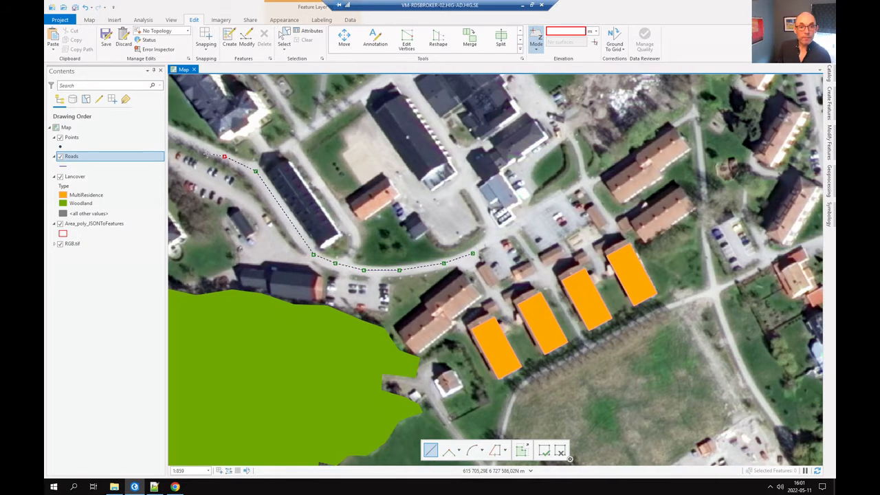
pyautogui.press('Left')
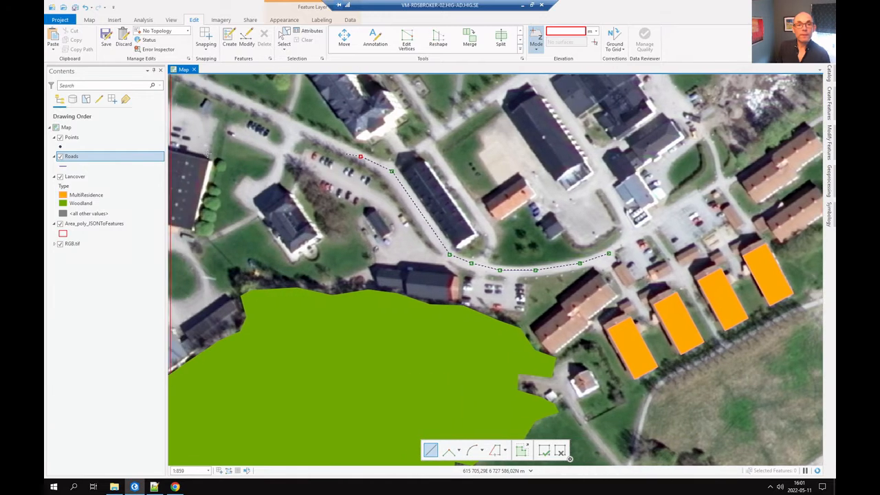
pyautogui.press('Up')
pyautogui.press('Up')
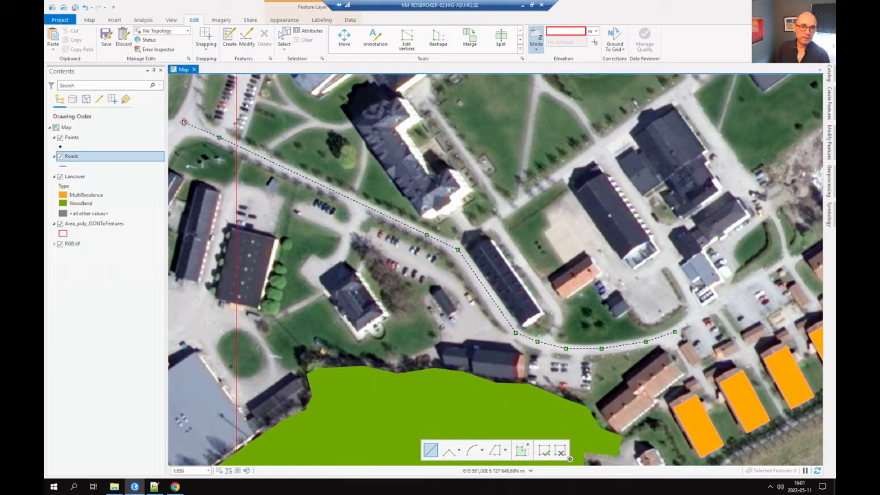
pyautogui.rightClick(184, 122)
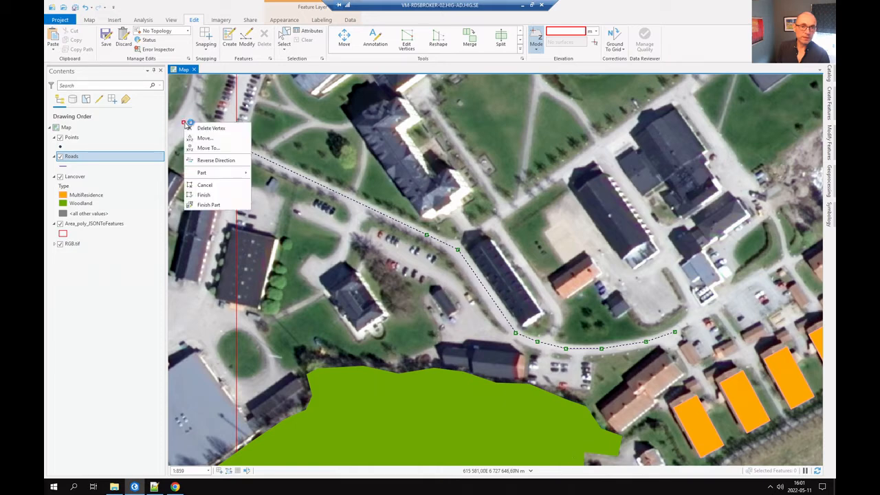
pyautogui.click(213, 197)
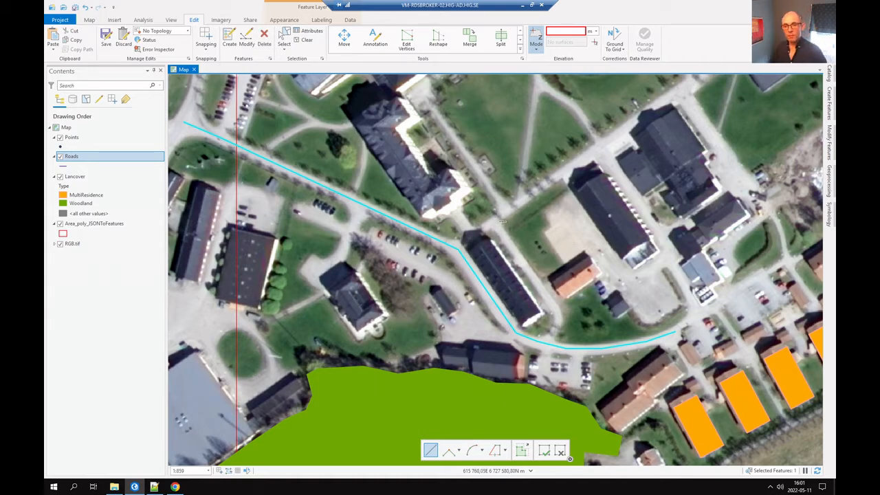
# Change the Type attribute of the Roads feature template to Paved Footpath.
pyautogui.click(830, 116)
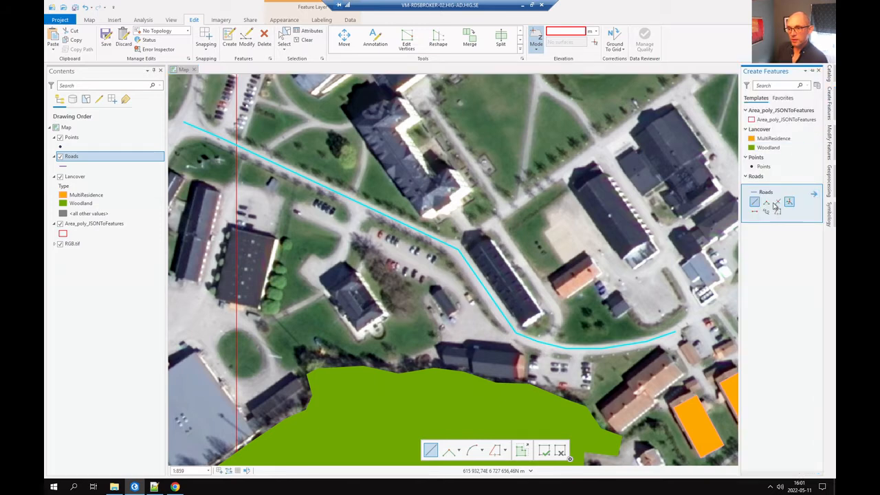
pyautogui.click(814, 195)
pyautogui.click(788, 180)
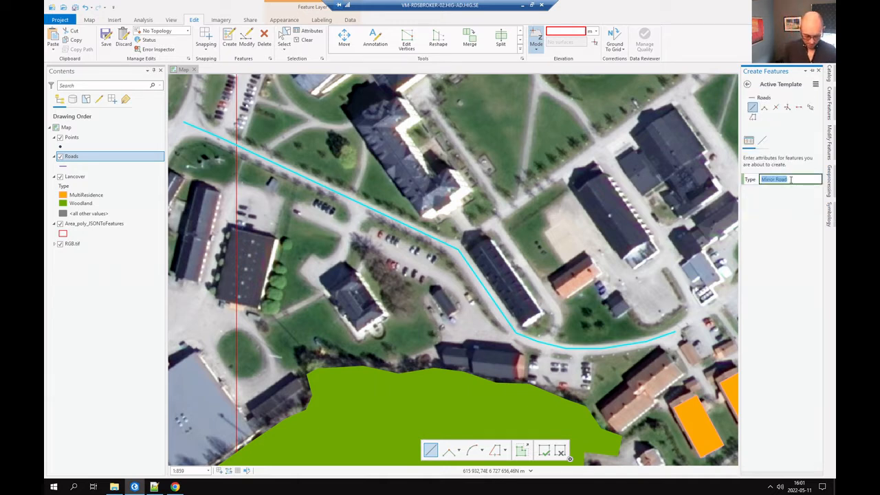
pyautogui.write('Paved')
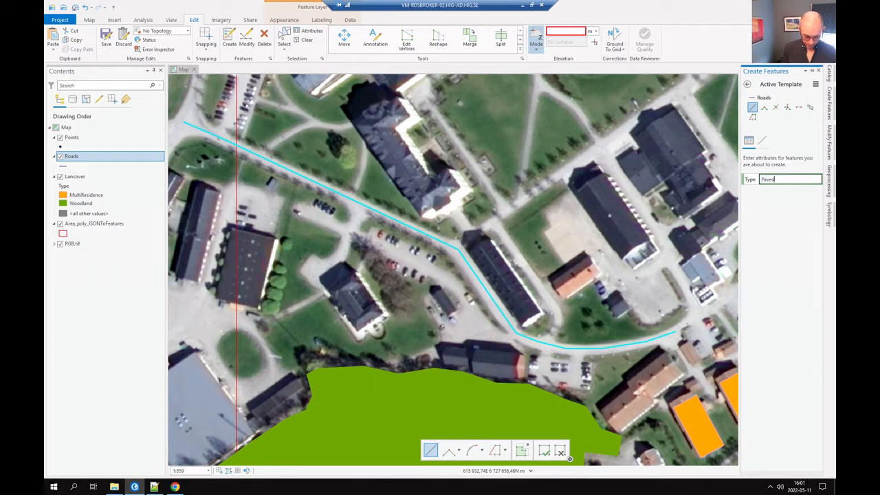
pyautogui.write(' Rootpa')
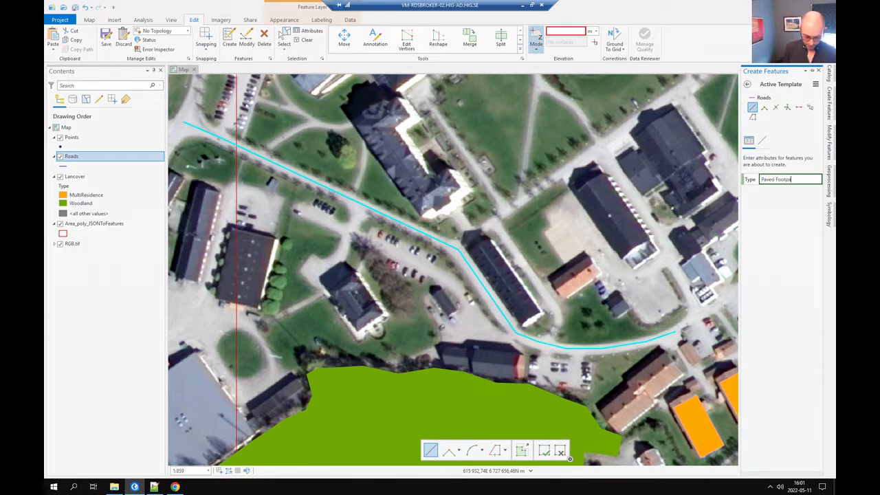
pyautogui.write('th')
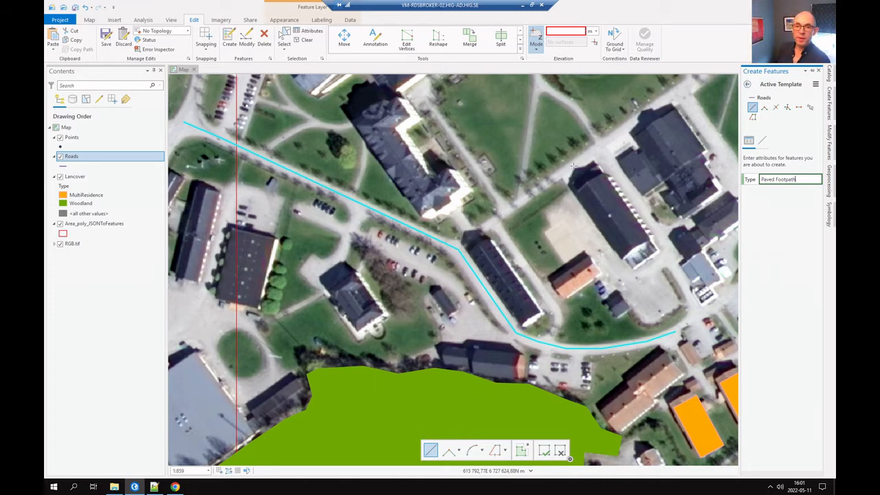
# Digitize the paved footpath as a straight two-point line along the northeast side of the large building, ending at the path crossing.
pyautogui.click(430, 104)
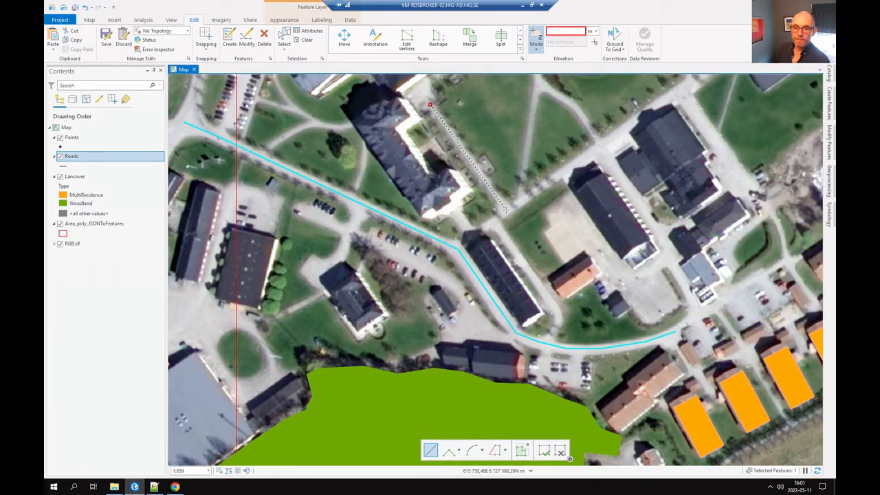
pyautogui.click(505, 209)
pyautogui.rightClick(502, 207)
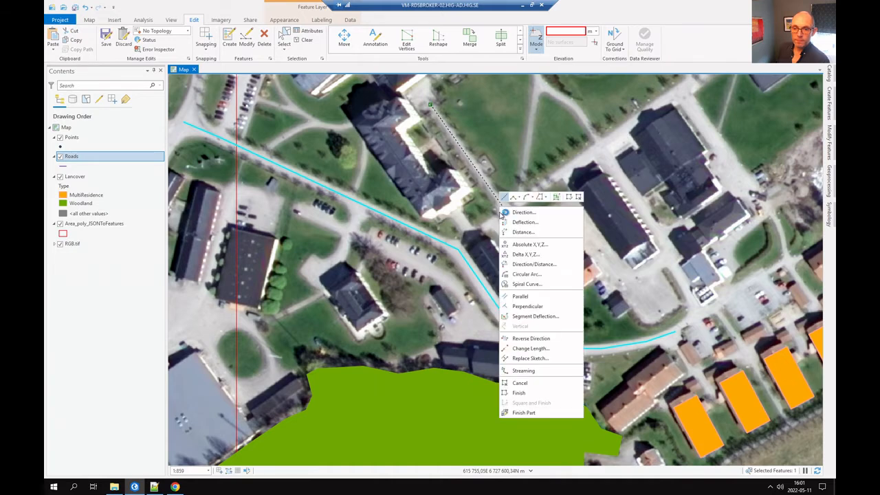
pyautogui.click(521, 394)
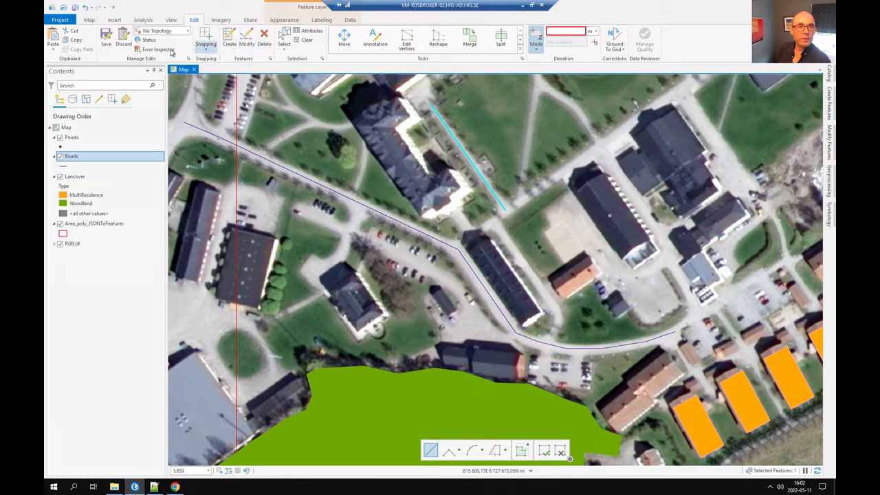
# Save all edits and clear the feature selection.
pyautogui.click(106, 41)
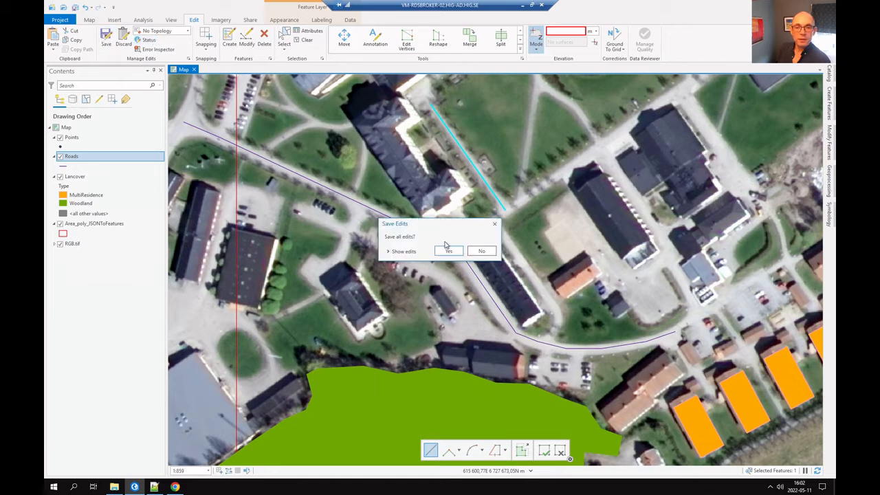
pyautogui.click(448, 252)
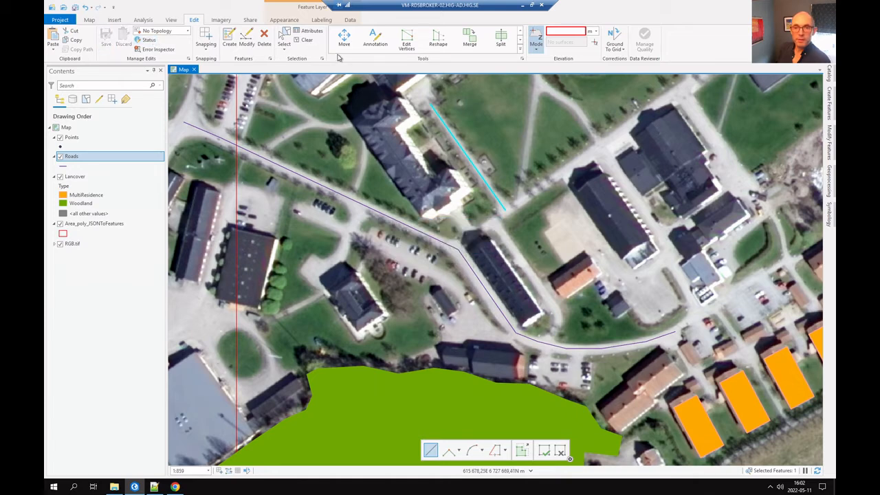
pyautogui.click(308, 42)
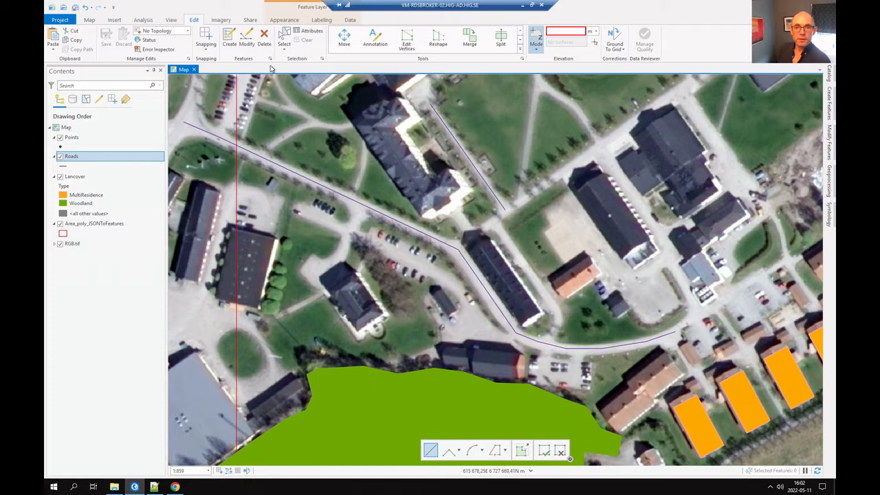
# Symbolize the Roads layer with Unique Values based on the Type field.
pyautogui.rightClick(70, 157)
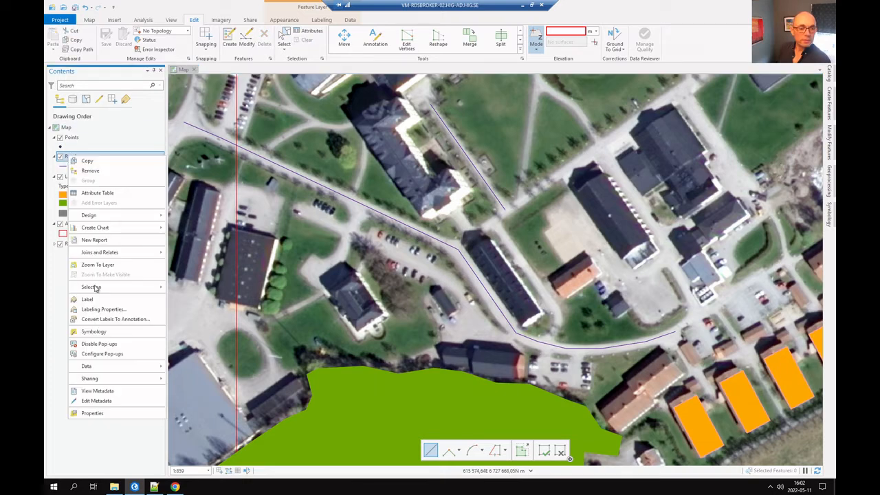
pyautogui.click(91, 332)
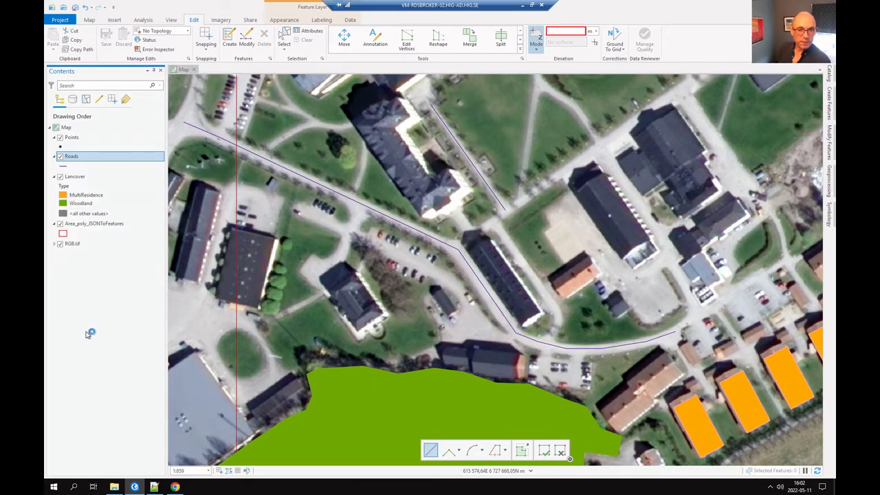
pyautogui.click(282, 196)
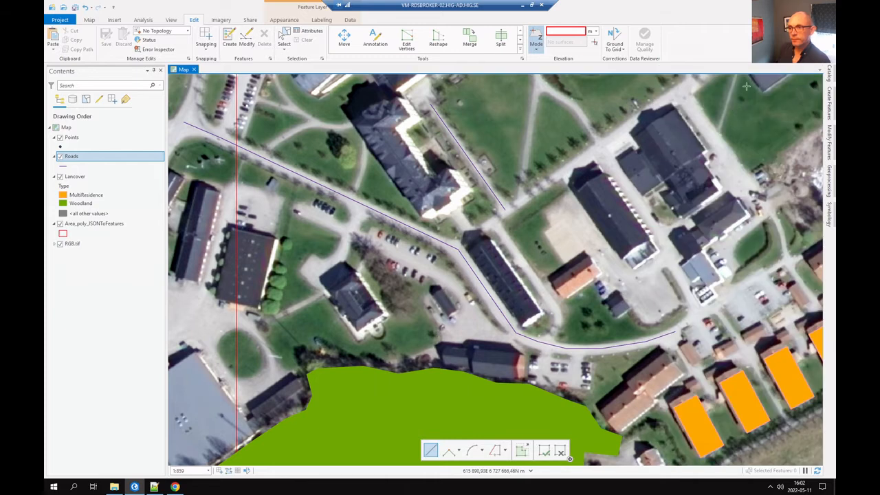
pyautogui.click(830, 217)
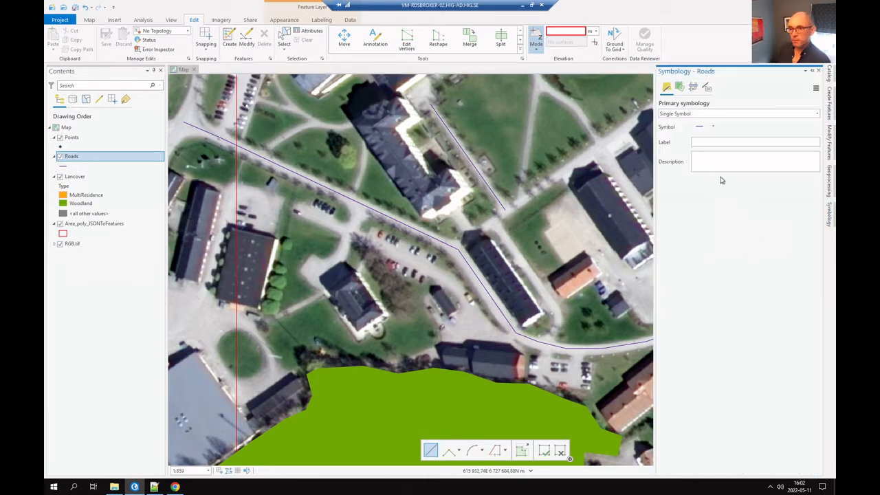
pyautogui.click(696, 114)
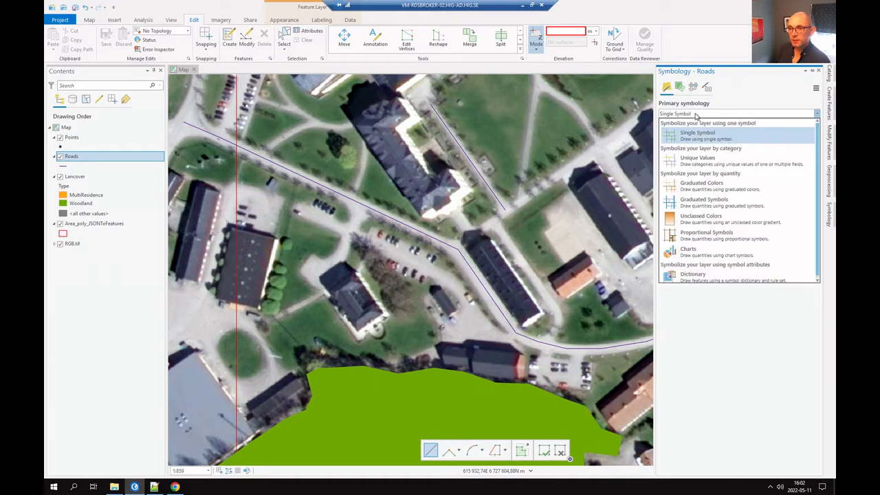
pyautogui.click(712, 164)
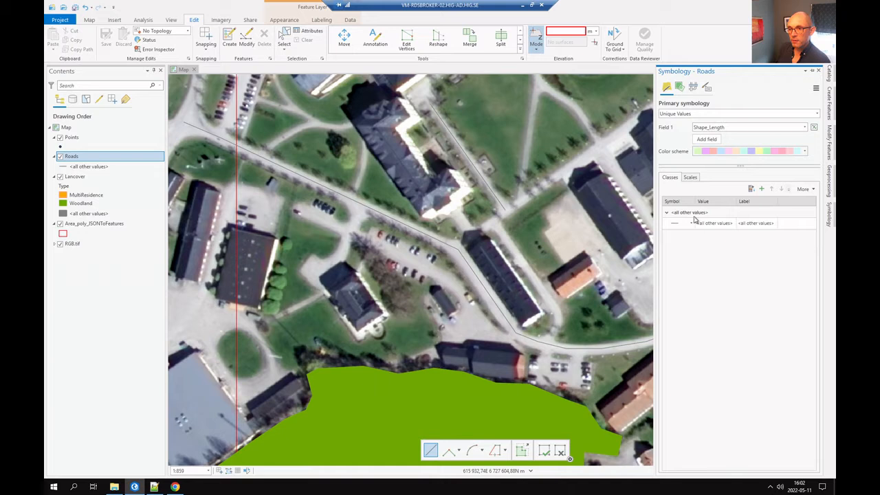
pyautogui.click(805, 128)
pyautogui.click(729, 145)
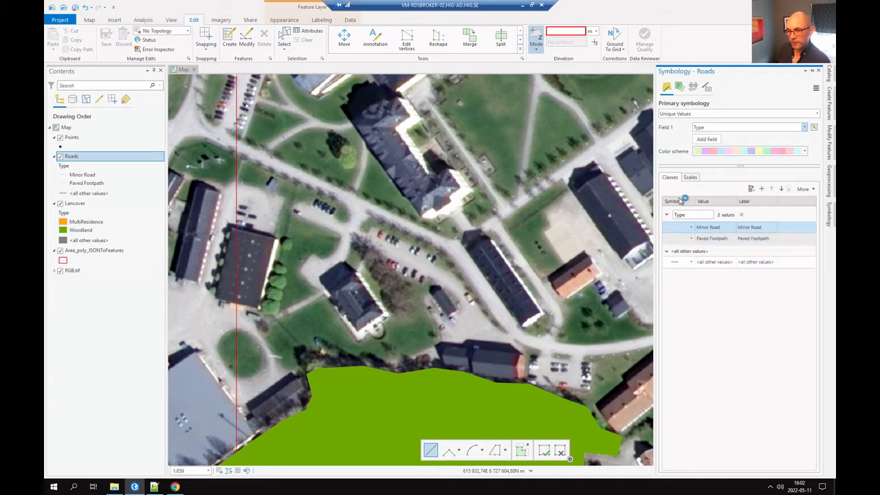
# Format the Paved Footpath line symbol with a dark gray color and a 4 pt width, and apply it.
pyautogui.click(703, 240)
pyautogui.click(693, 240)
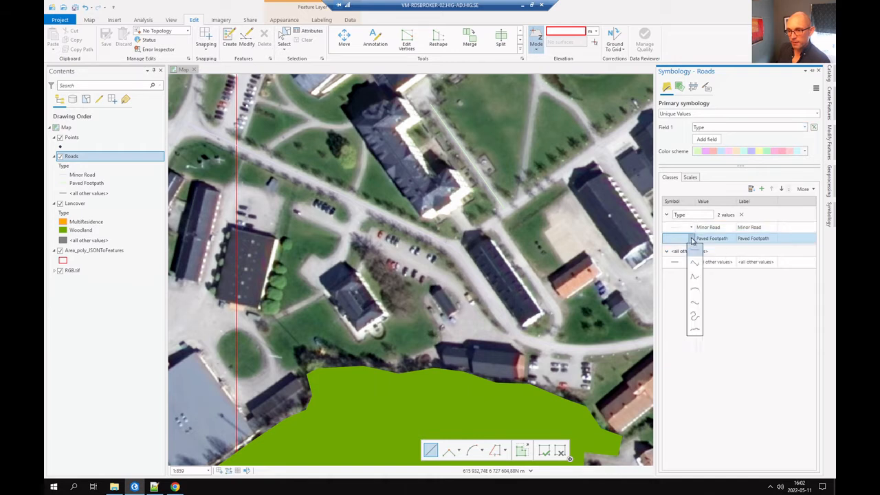
pyautogui.click(676, 238)
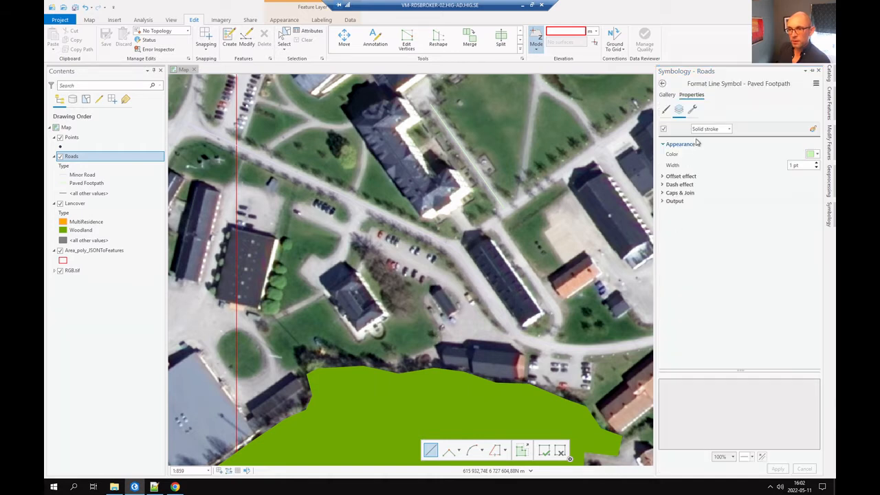
pyautogui.click(818, 155)
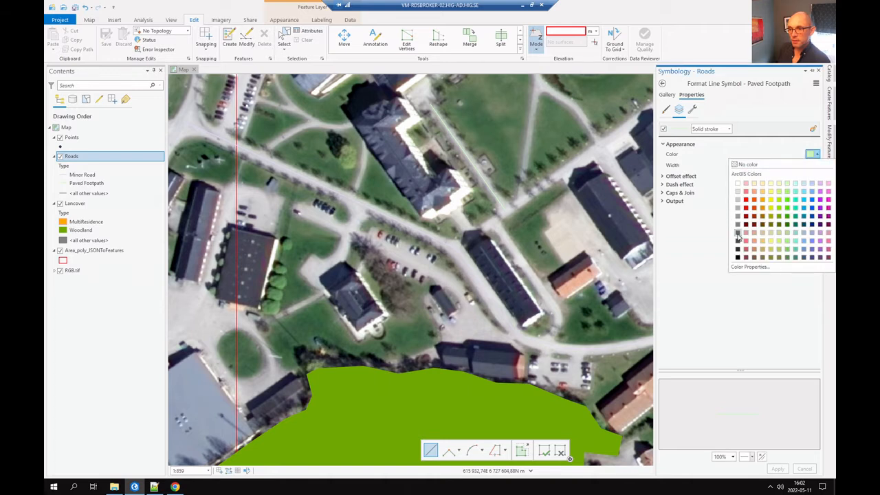
pyautogui.click(738, 241)
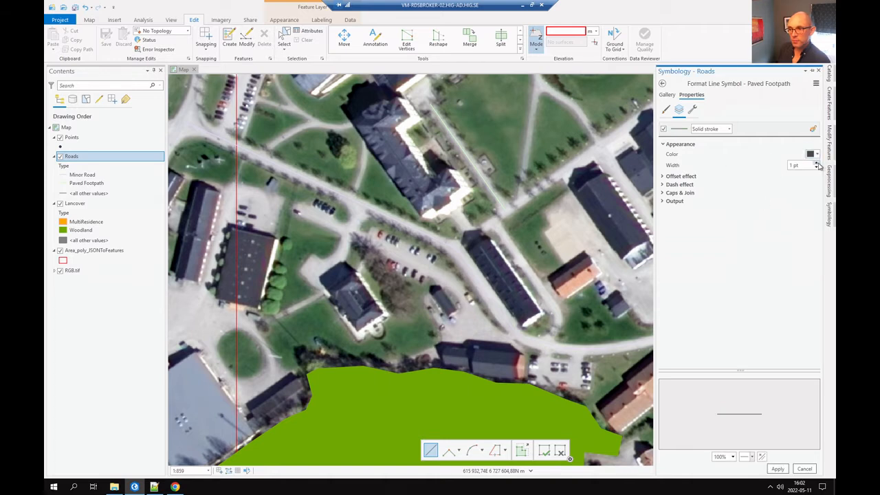
pyautogui.click(817, 163)
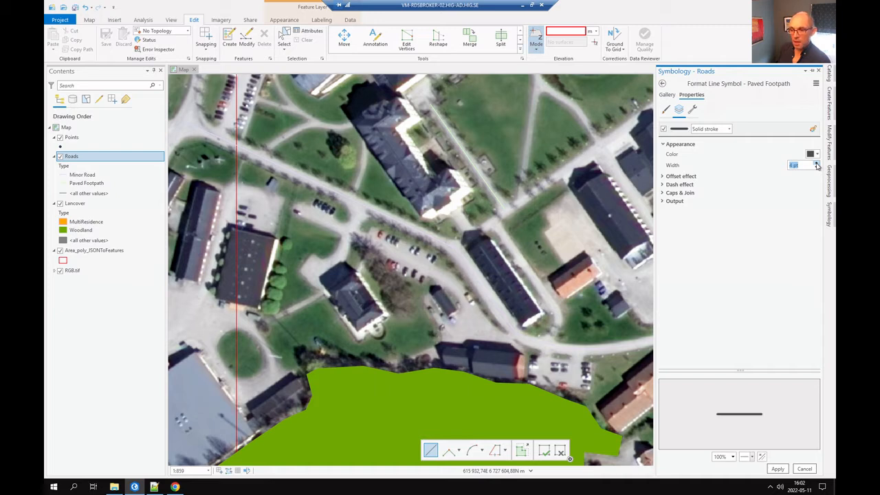
pyautogui.click(778, 468)
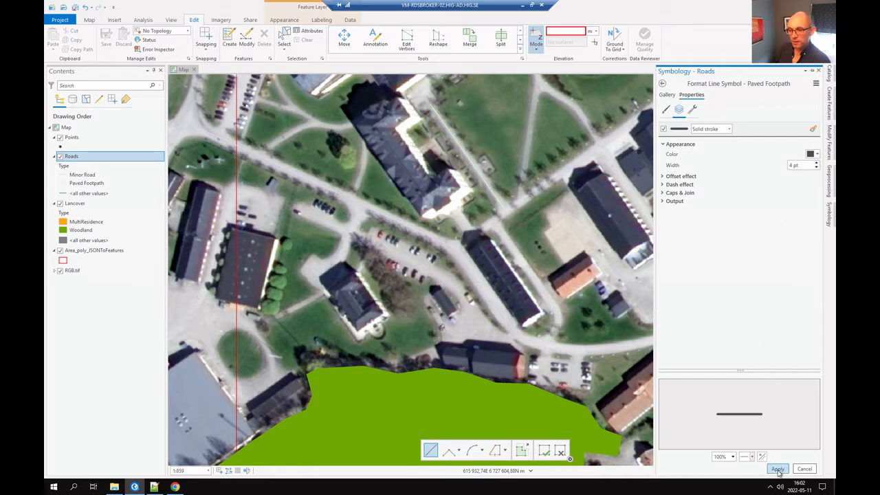
pyautogui.click(662, 83)
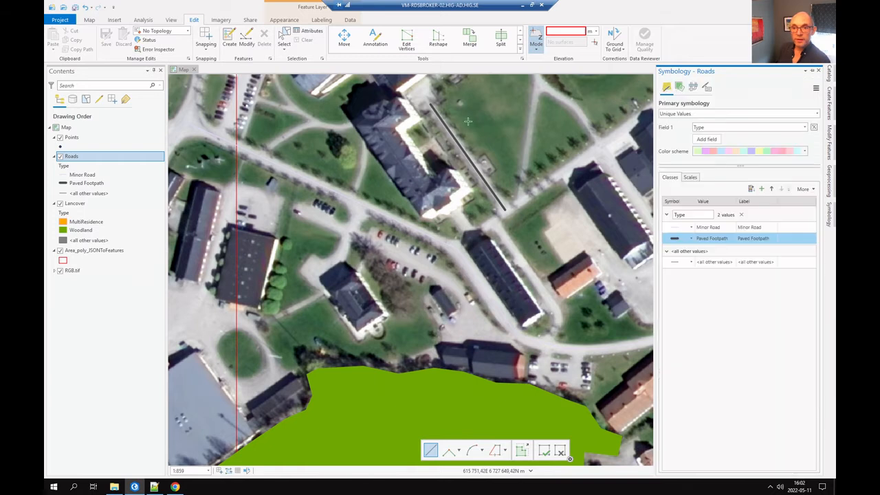
# Format the Minor Road line symbol with a white color and a 6 pt width, and apply it.
pyautogui.click(676, 228)
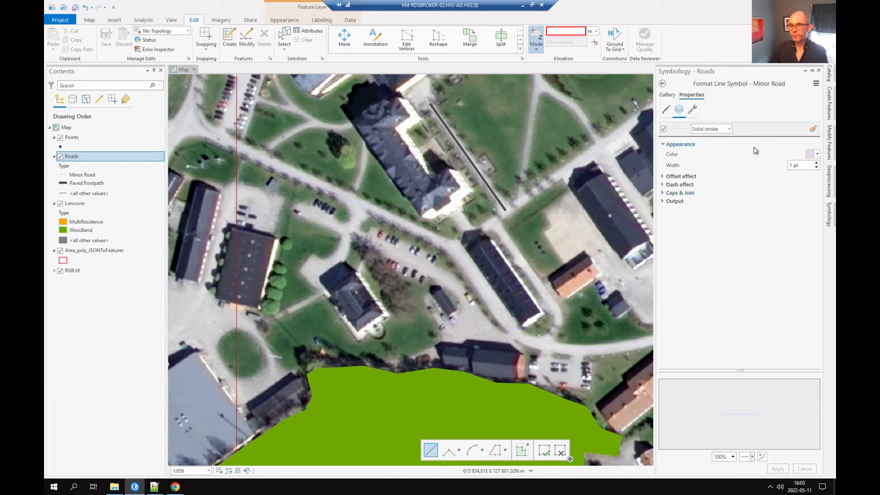
pyautogui.click(818, 156)
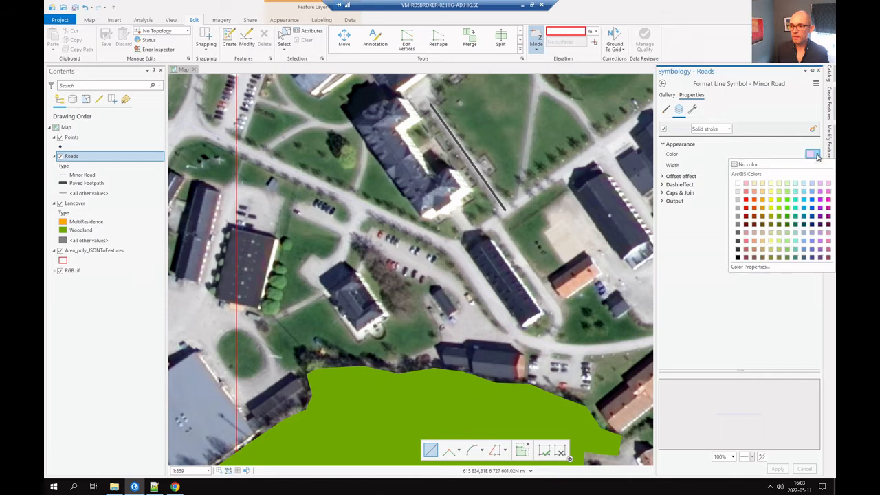
pyautogui.click(739, 184)
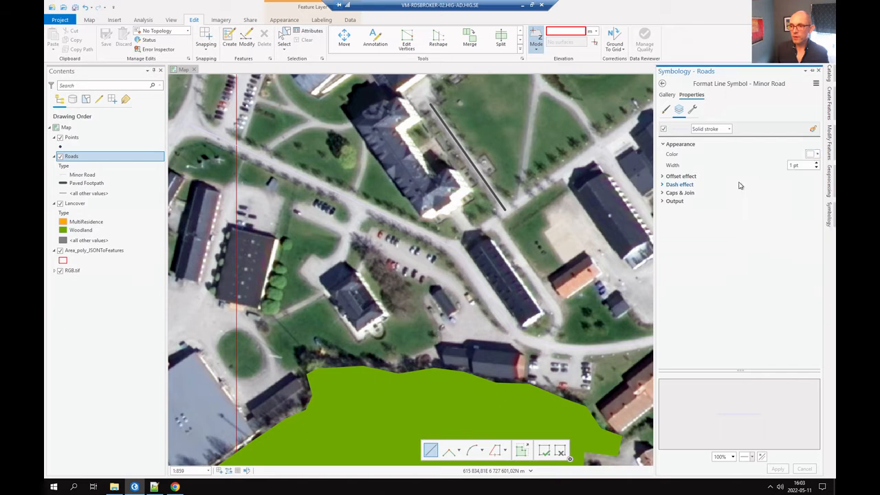
pyautogui.click(817, 164)
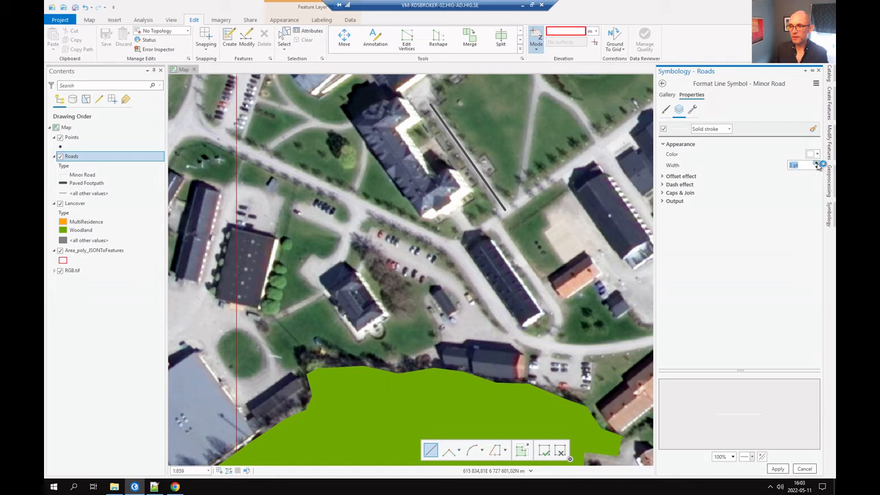
pyautogui.click(817, 164)
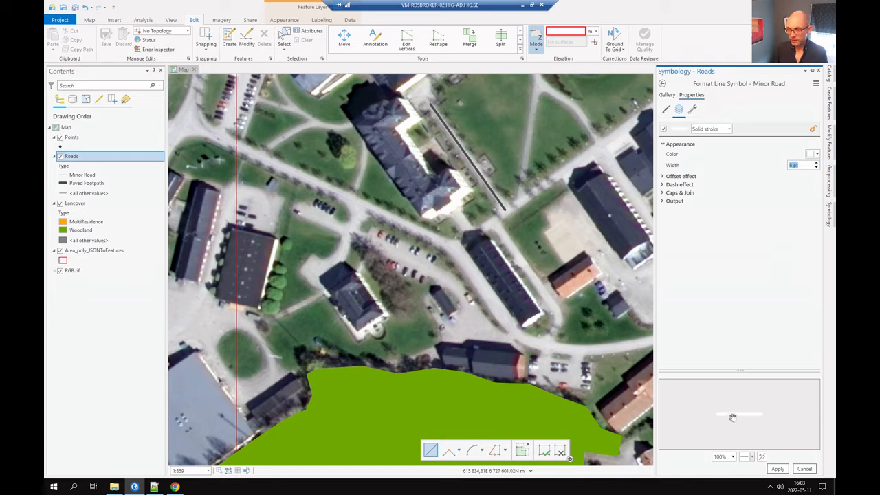
pyautogui.click(776, 470)
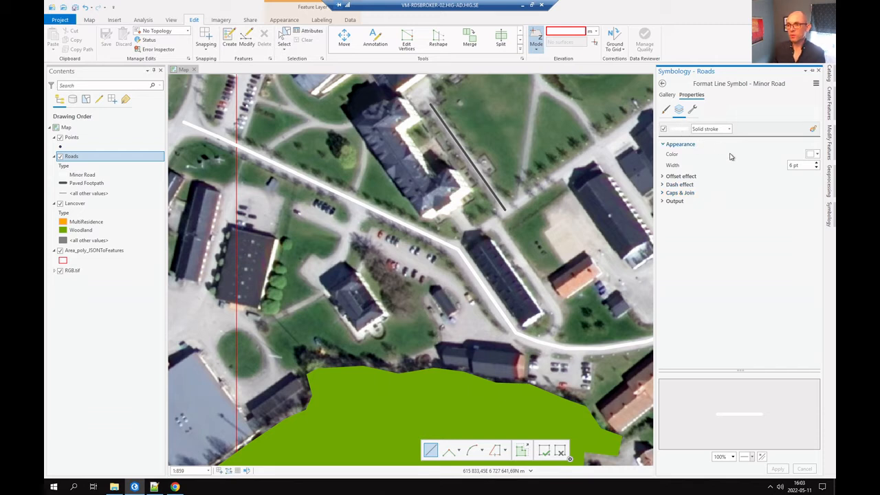
# Add two stroke layers above the white stroke in the Minor Road symbol's structure.
pyautogui.click(693, 110)
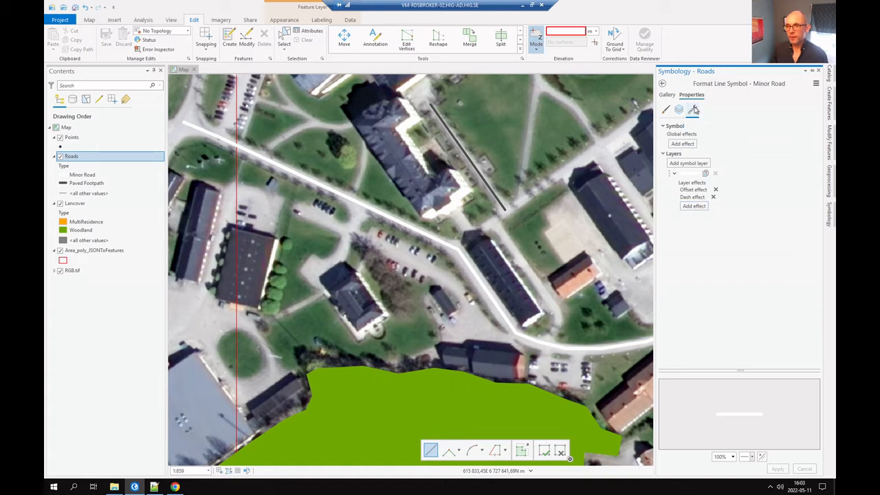
pyautogui.click(700, 163)
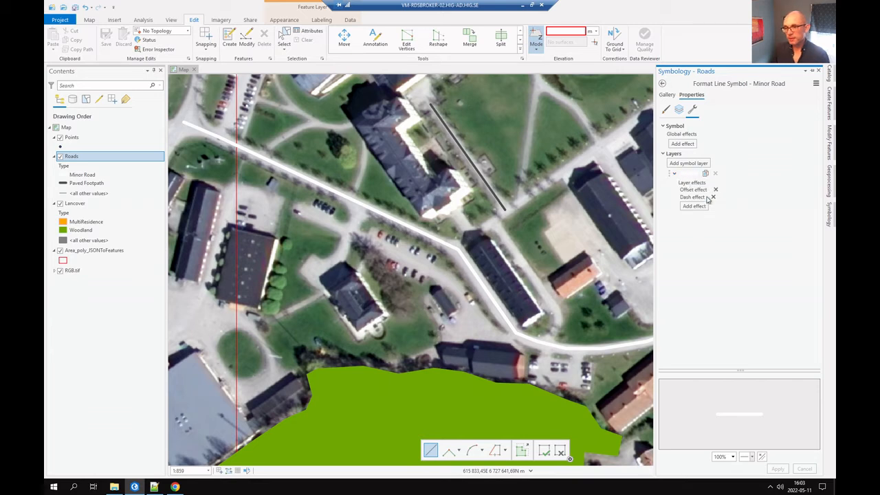
pyautogui.click(683, 166)
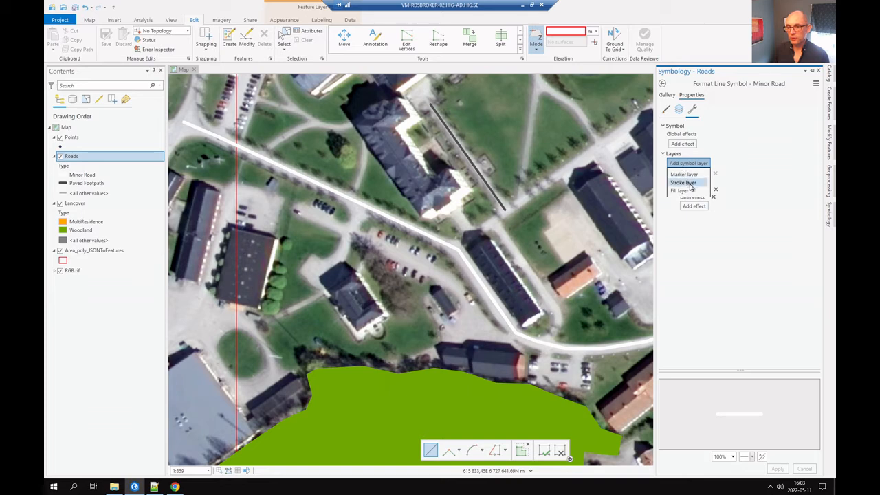
pyautogui.click(684, 183)
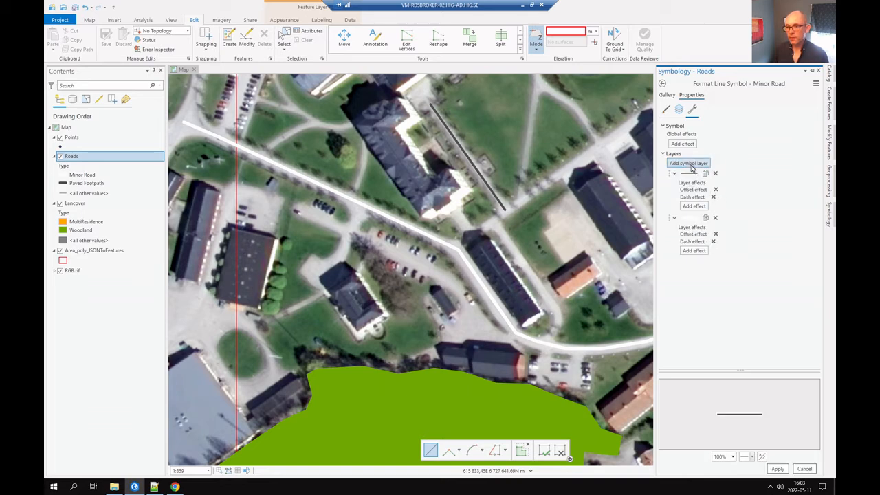
pyautogui.click(691, 167)
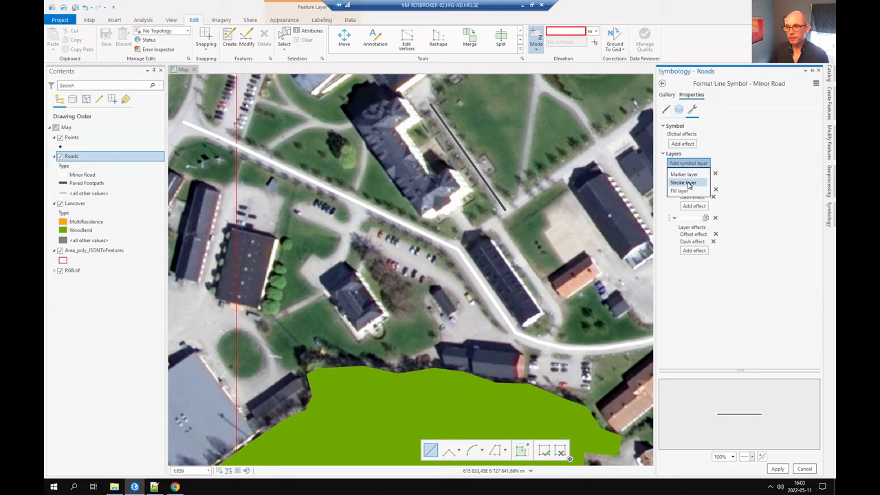
pyautogui.click(687, 183)
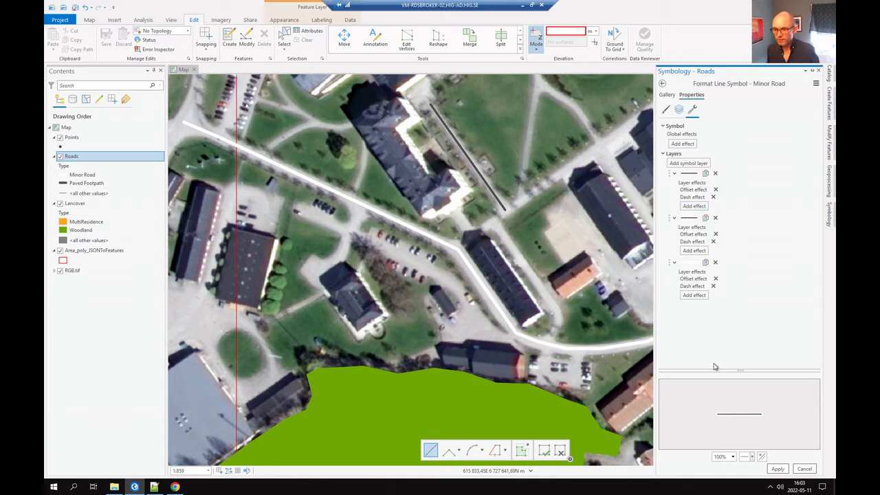
pyautogui.click(694, 206)
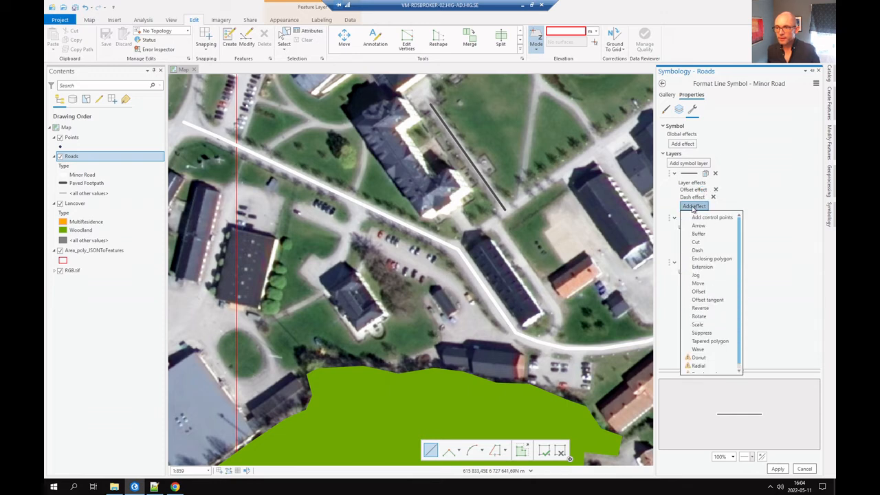
pyautogui.click(702, 206)
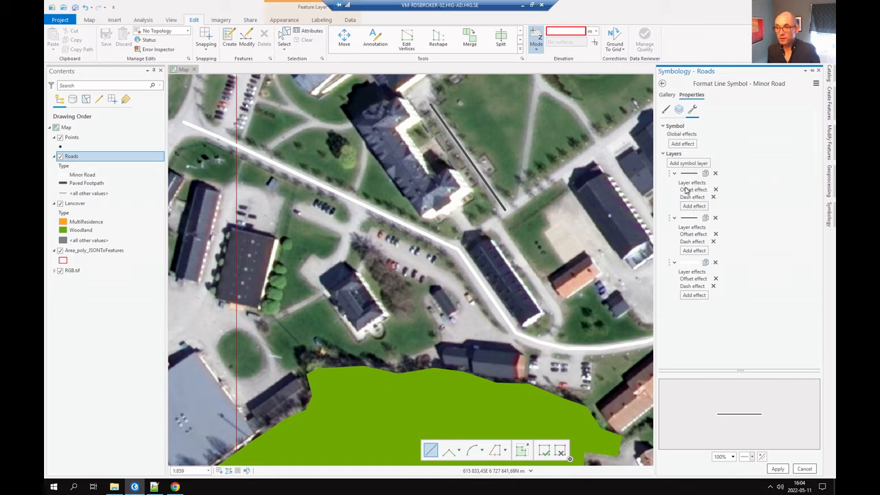
pyautogui.click(706, 174)
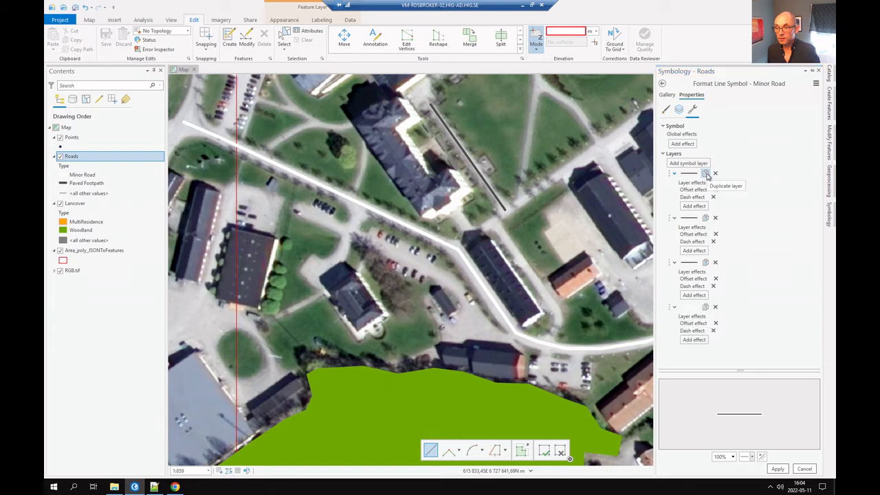
pyautogui.click(715, 174)
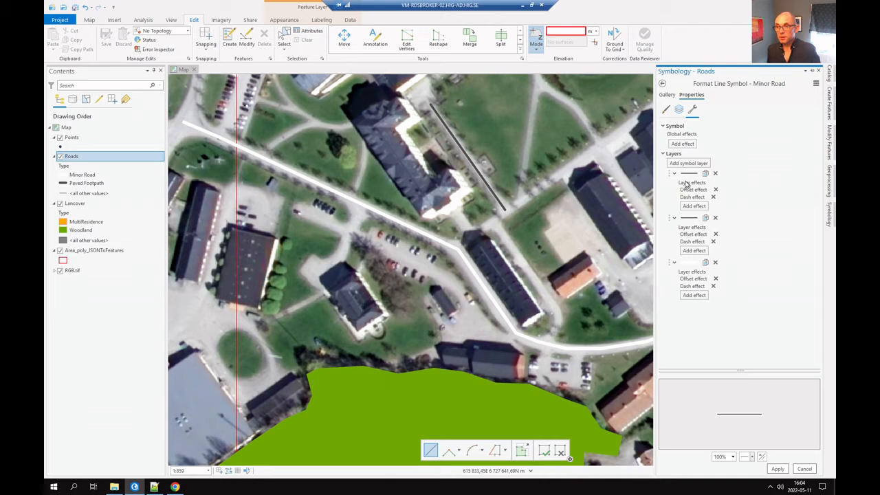
pyautogui.click(679, 110)
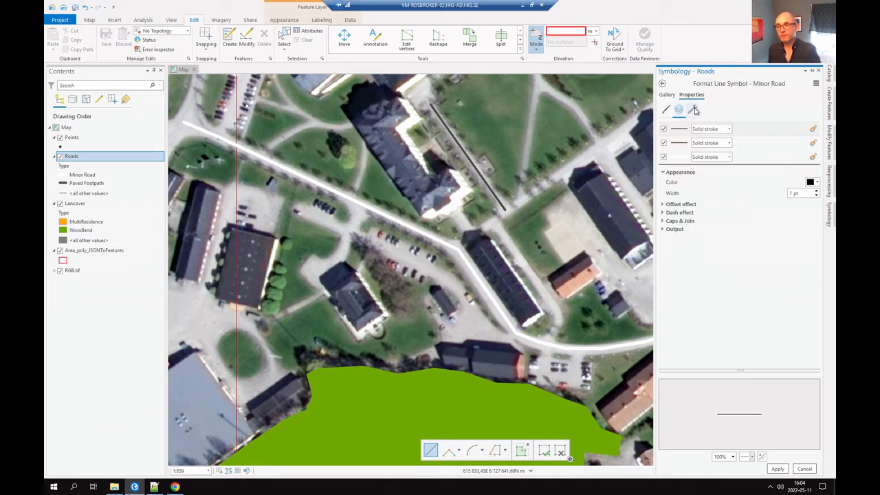
pyautogui.click(692, 110)
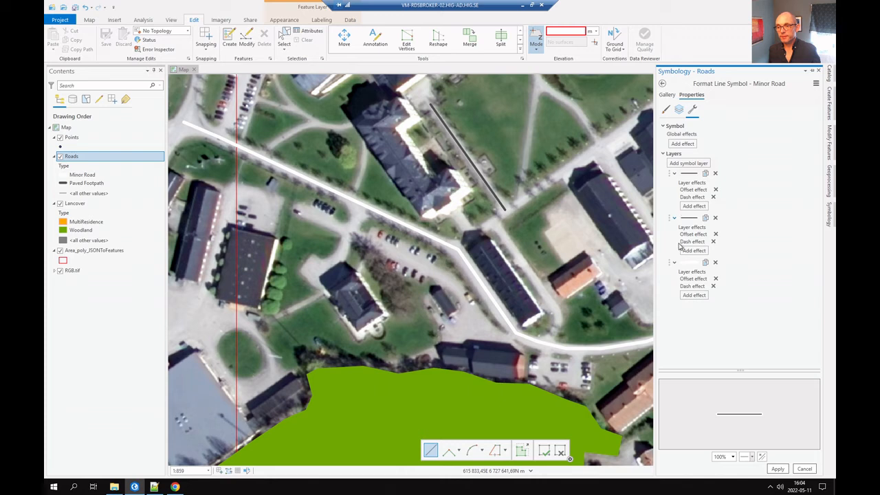
# Offset the two black strokes of the Minor Road symbol to opposite edges of the white stroke, the middle layer by -3 pt, and apply.
pyautogui.click(680, 110)
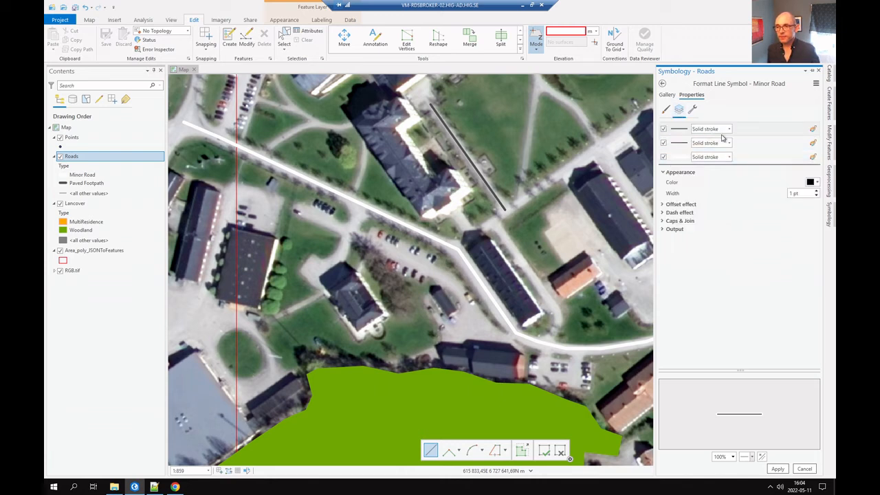
pyautogui.click(665, 205)
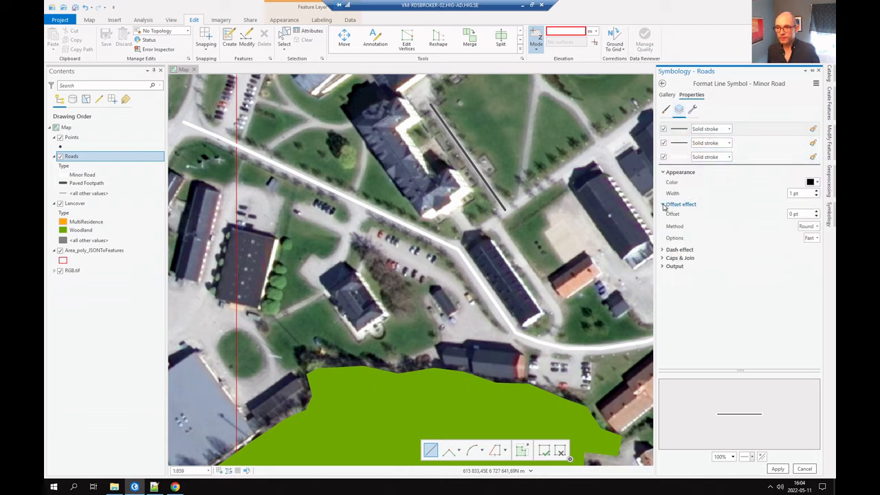
pyautogui.click(816, 212)
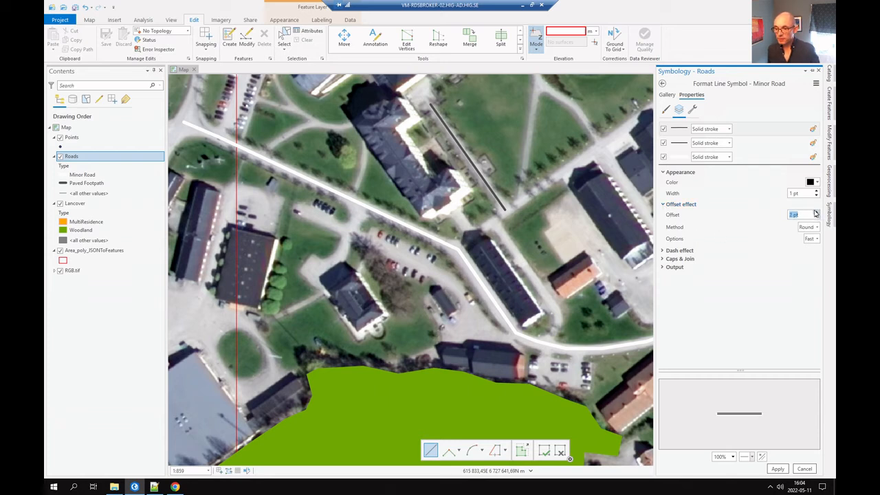
pyautogui.click(817, 212)
pyautogui.click(679, 150)
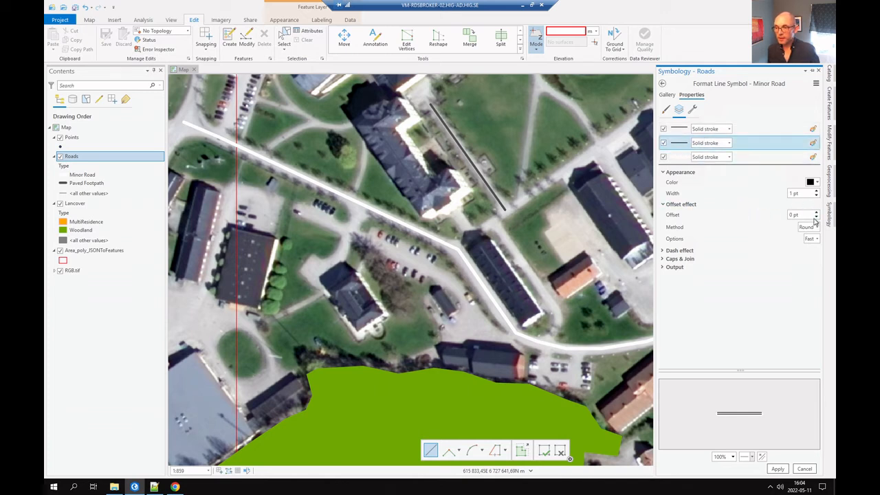
pyautogui.click(817, 217)
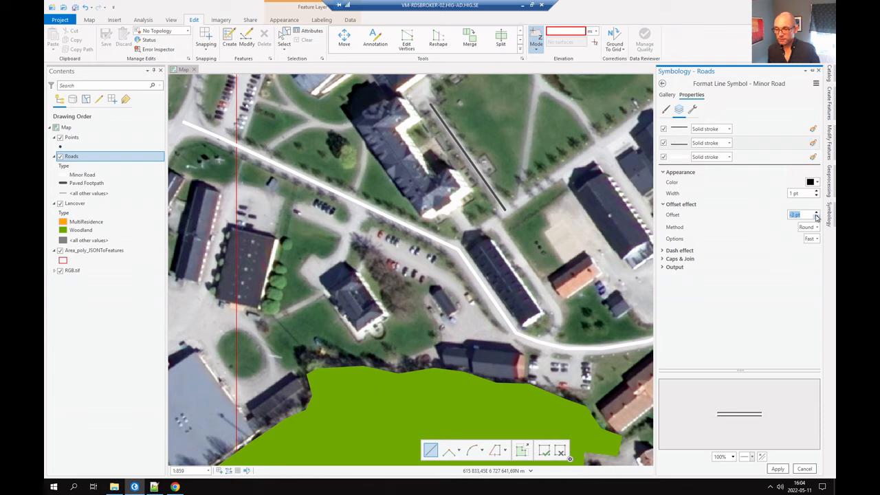
pyautogui.click(778, 468)
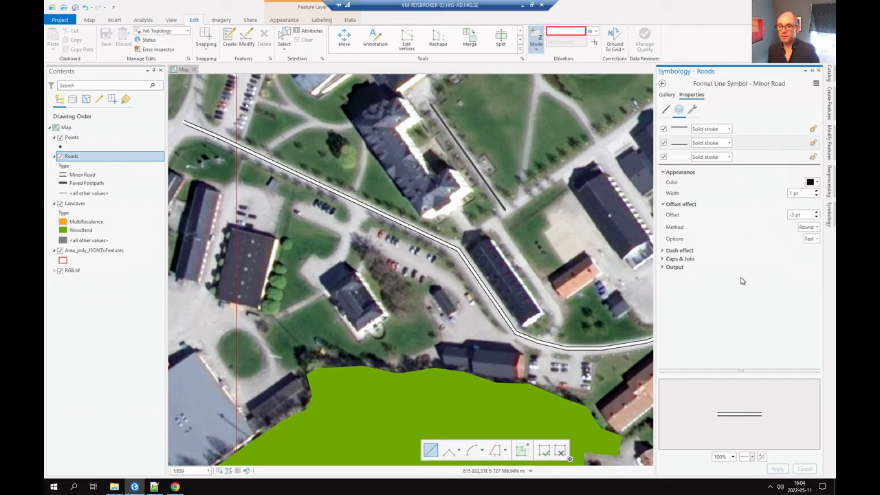
# Try a dashed pattern with the 5 3 template on the middle black stroke of the Minor Road symbol and apply it.
pyautogui.click(694, 110)
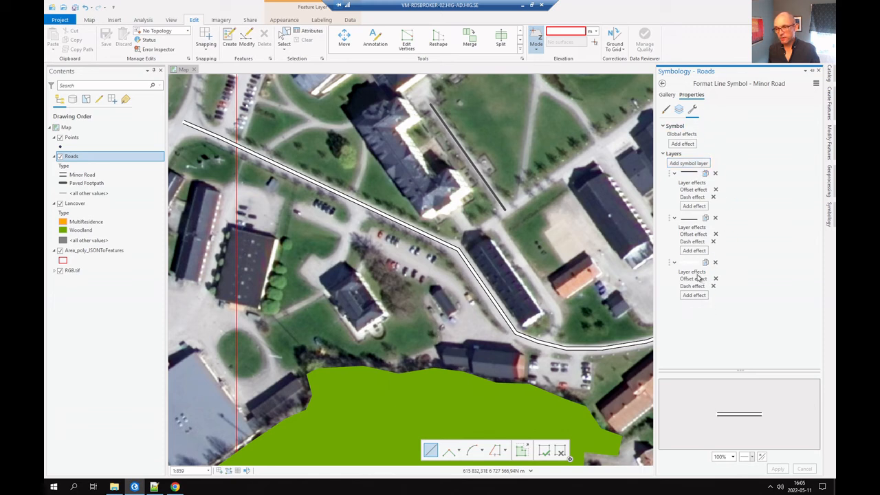
pyautogui.click(679, 110)
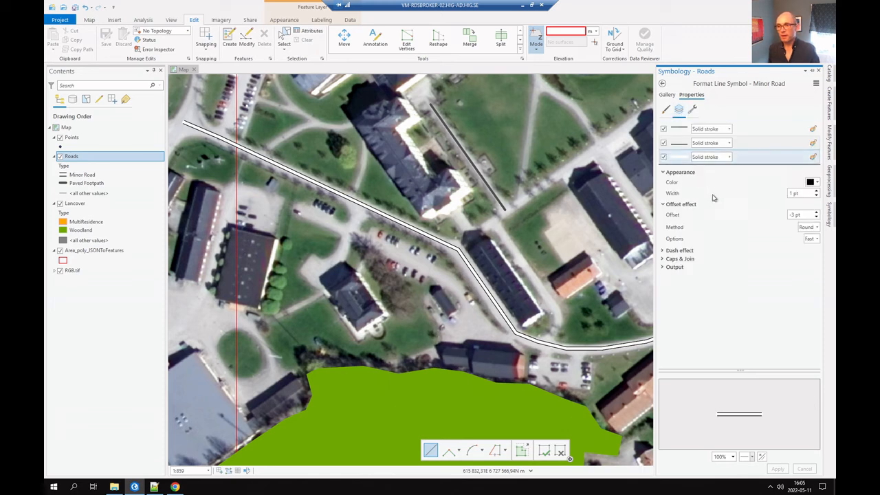
pyautogui.click(663, 251)
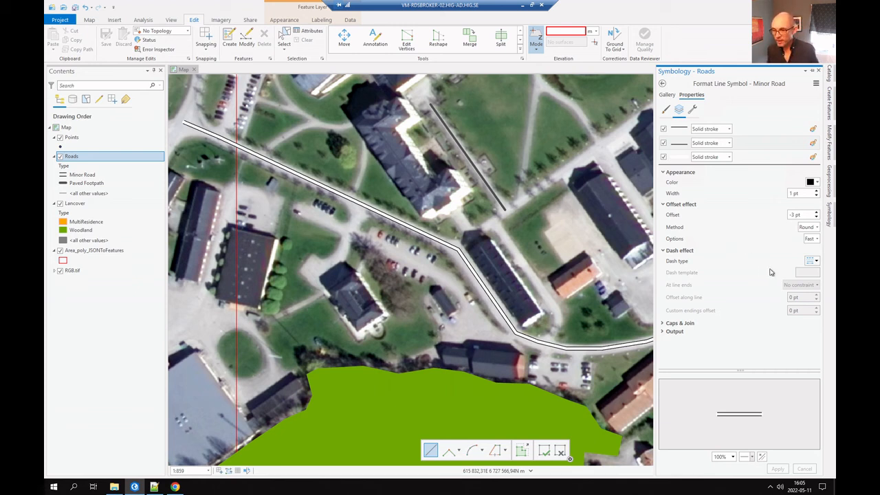
pyautogui.click(816, 262)
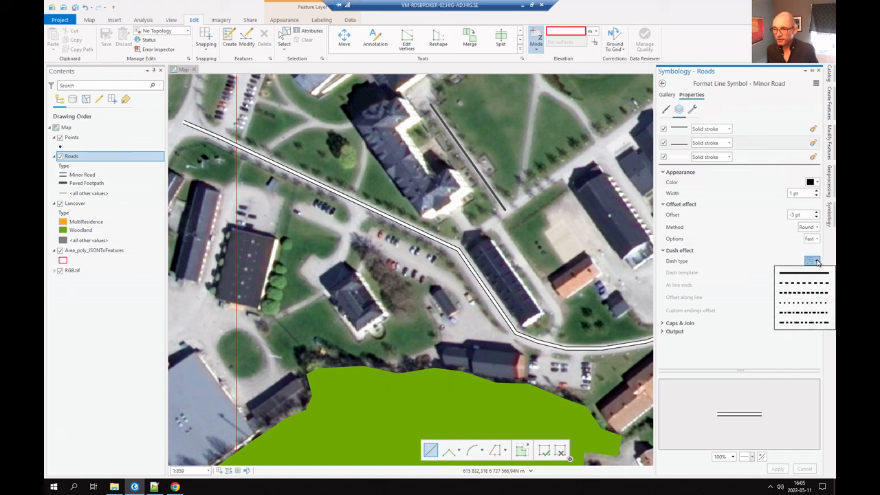
pyautogui.click(810, 295)
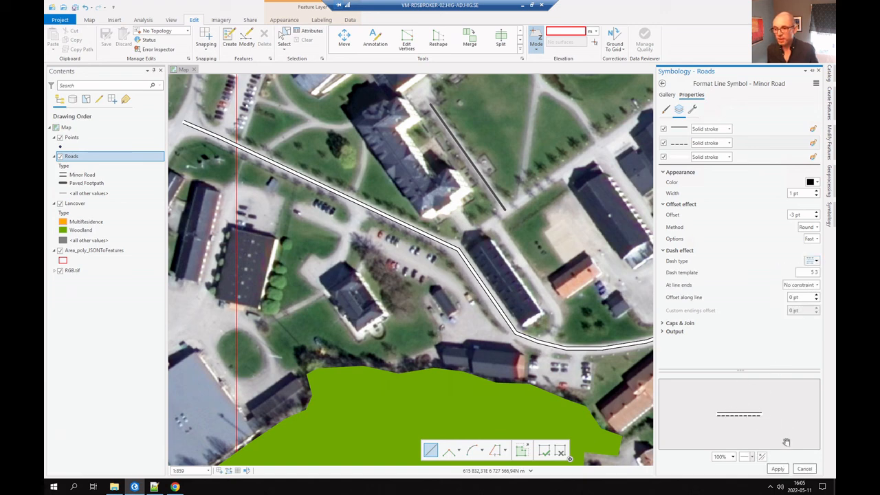
pyautogui.click(778, 469)
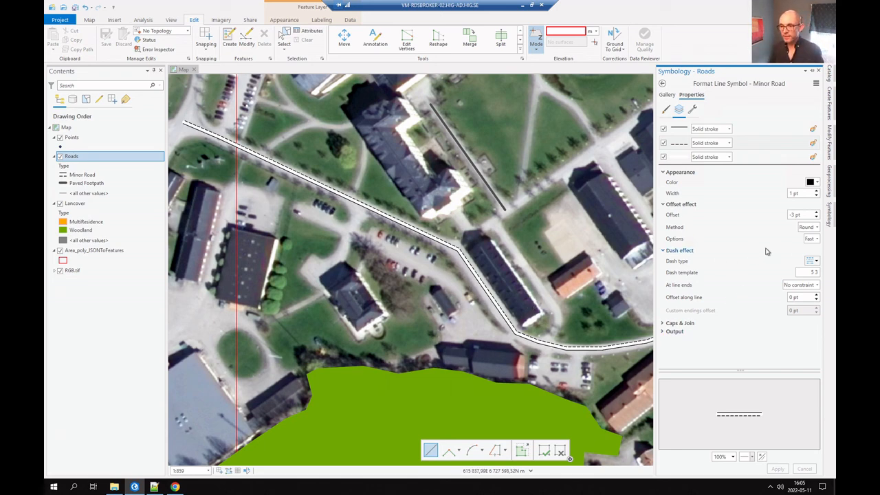
# Set the middle black stroke's dash type back to solid, apply it, and return to the Roads layer's primary symbology.
pyautogui.click(816, 261)
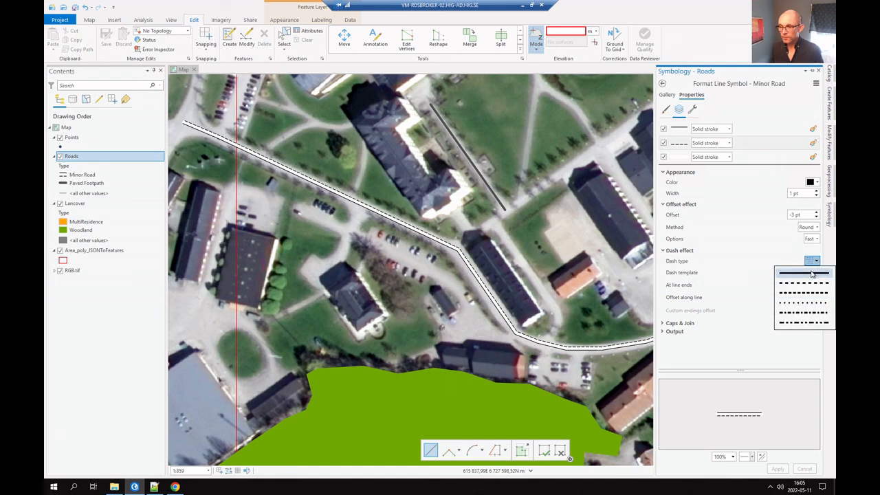
pyautogui.click(803, 273)
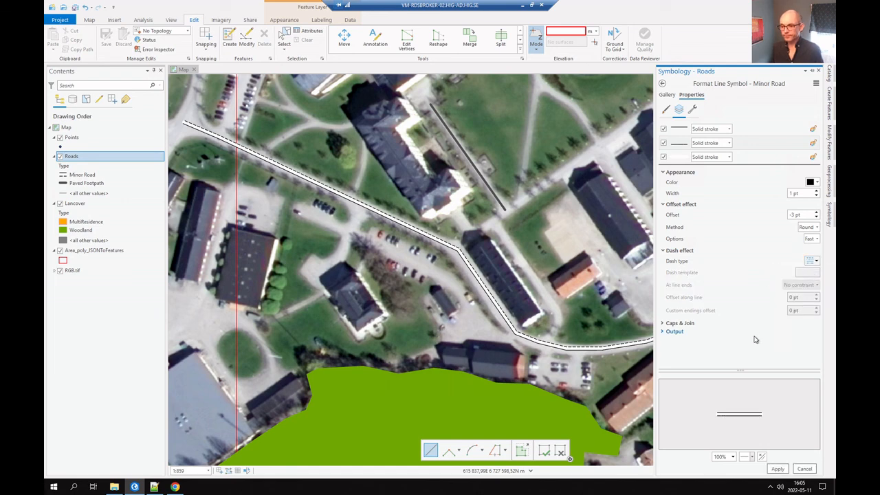
pyautogui.click(778, 469)
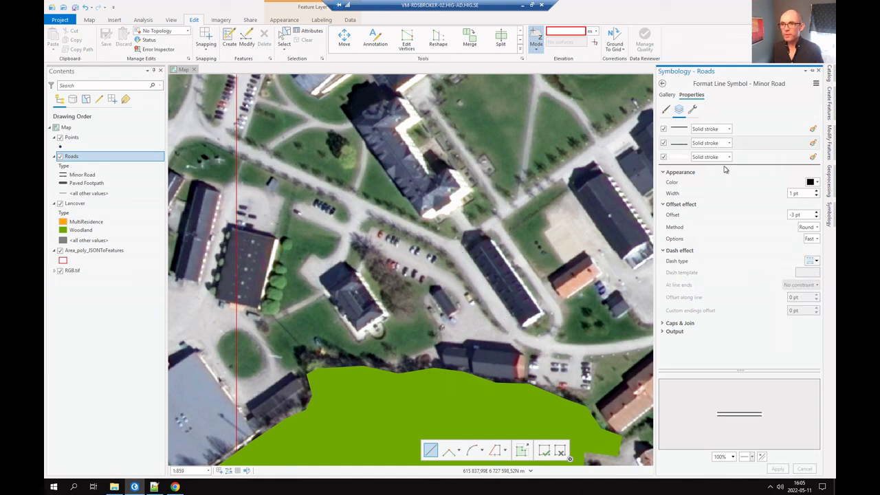
pyautogui.click(664, 84)
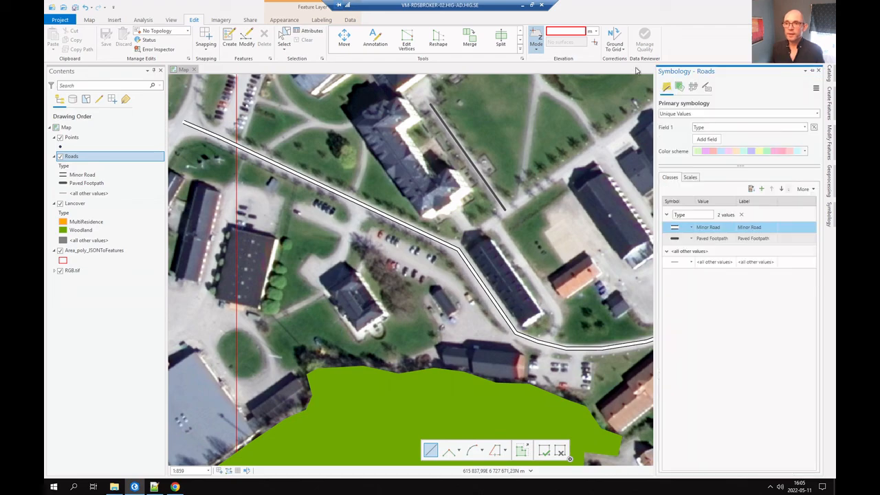